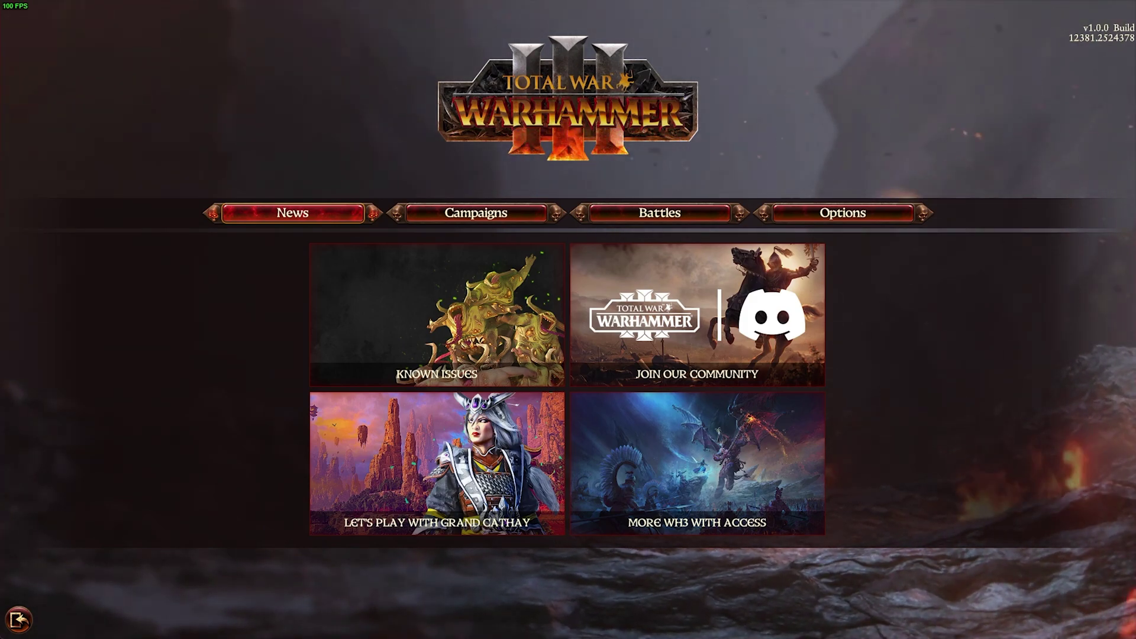
Open the game's graphics options, showing Custom quality at 1920x1080 in windowed mode
{"action": "left_click", "coordinate": [829, 209]}
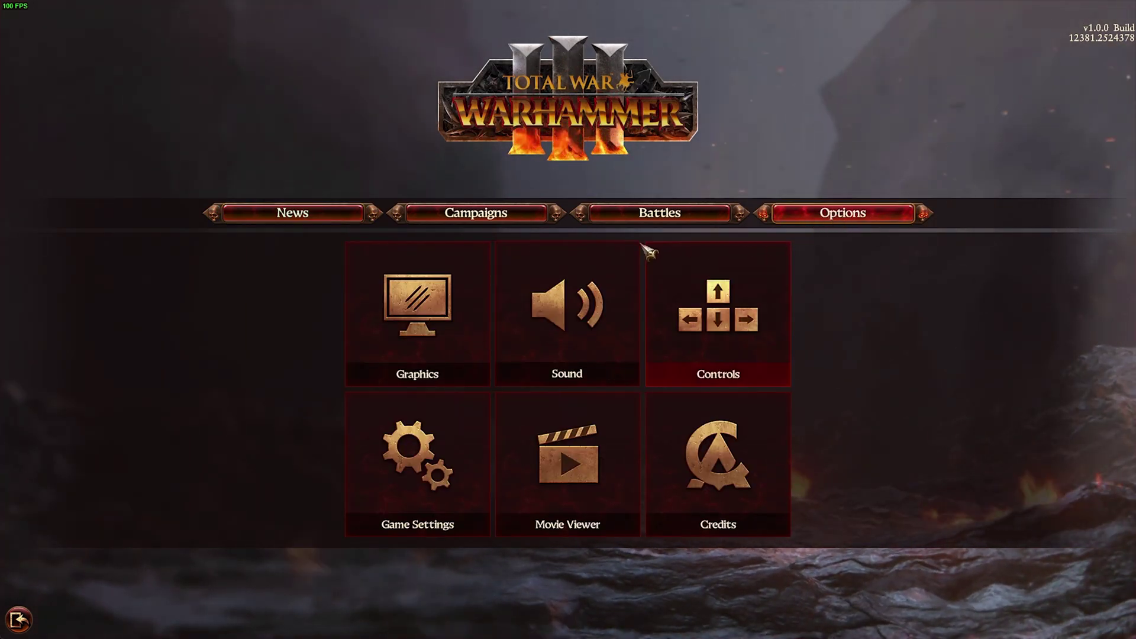
{"action": "left_click", "coordinate": [448, 273]}
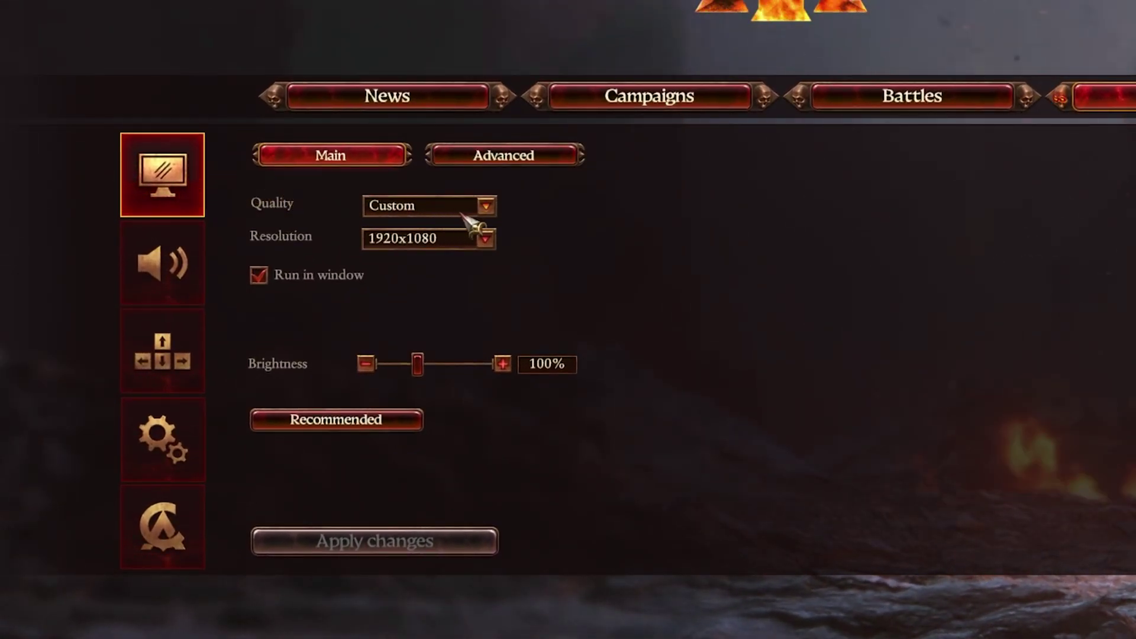
{"action": "left_click", "coordinate": [486, 206]}
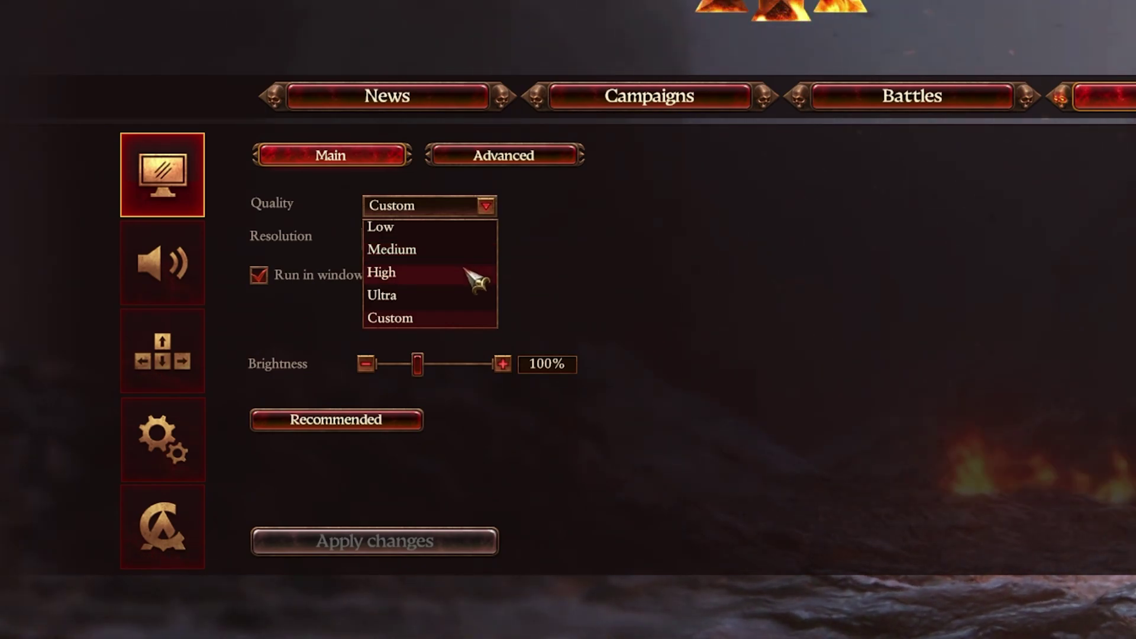
{"action": "left_click", "coordinate": [486, 206]}
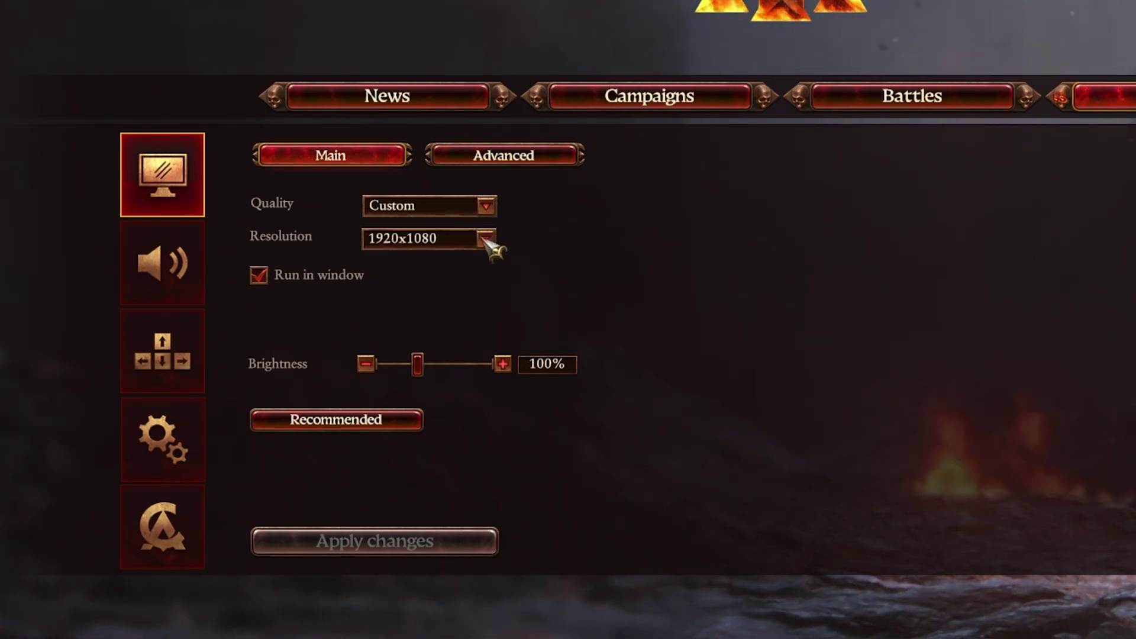
{"action": "left_click", "coordinate": [485, 239]}
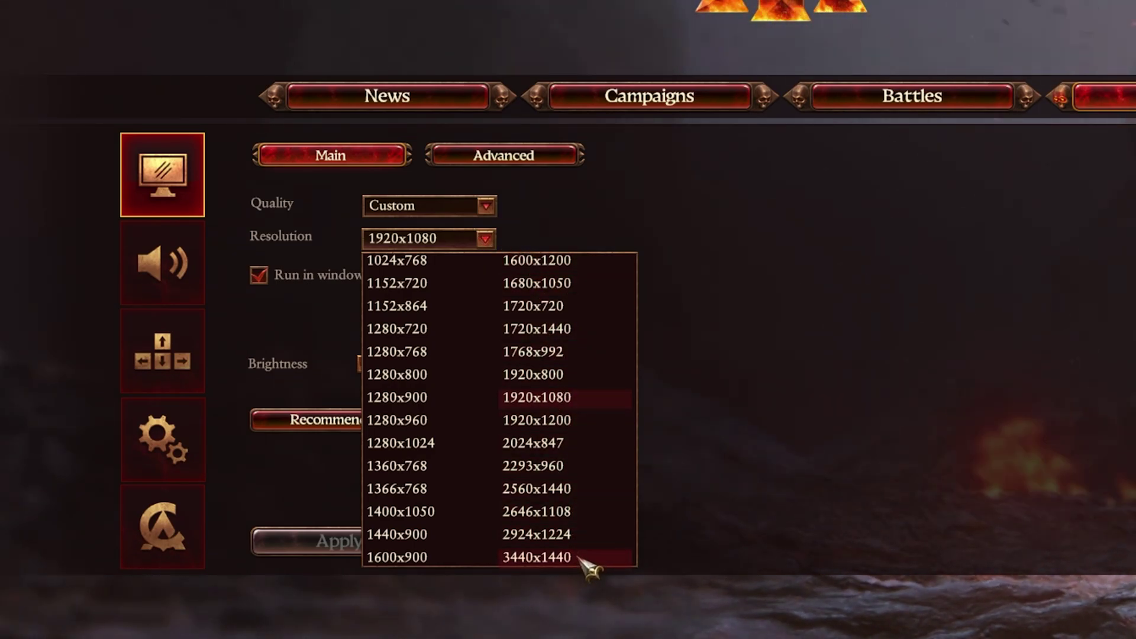
{"action": "left_click", "coordinate": [485, 239]}
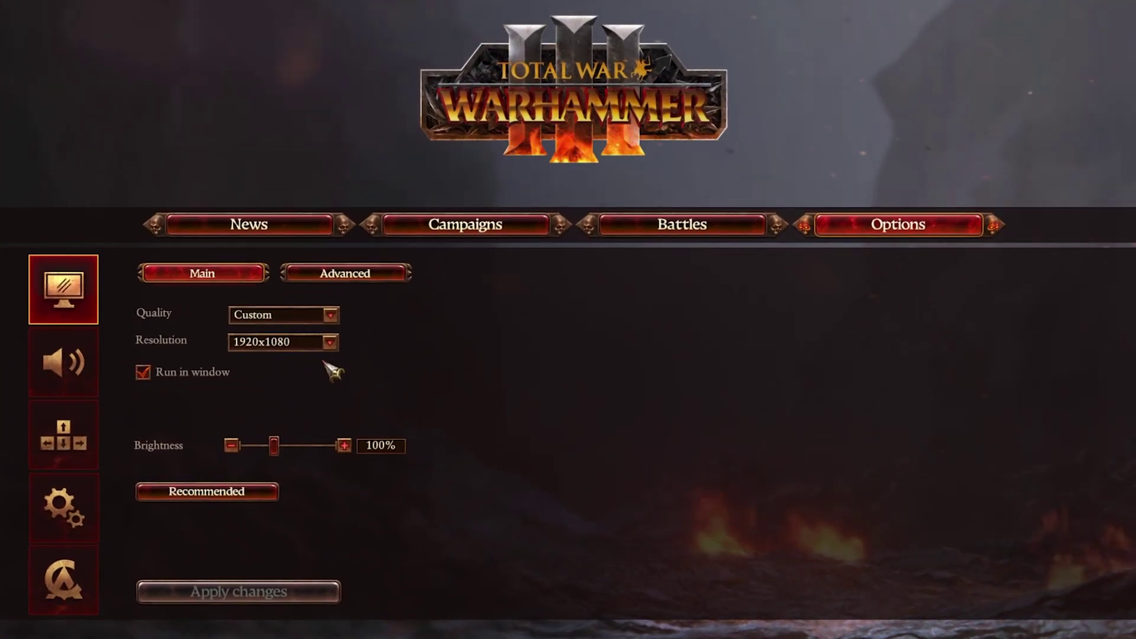
In Advanced graphics, try a +90% resolution scale, then settle it back at +100%
{"action": "left_click", "coordinate": [339, 277]}
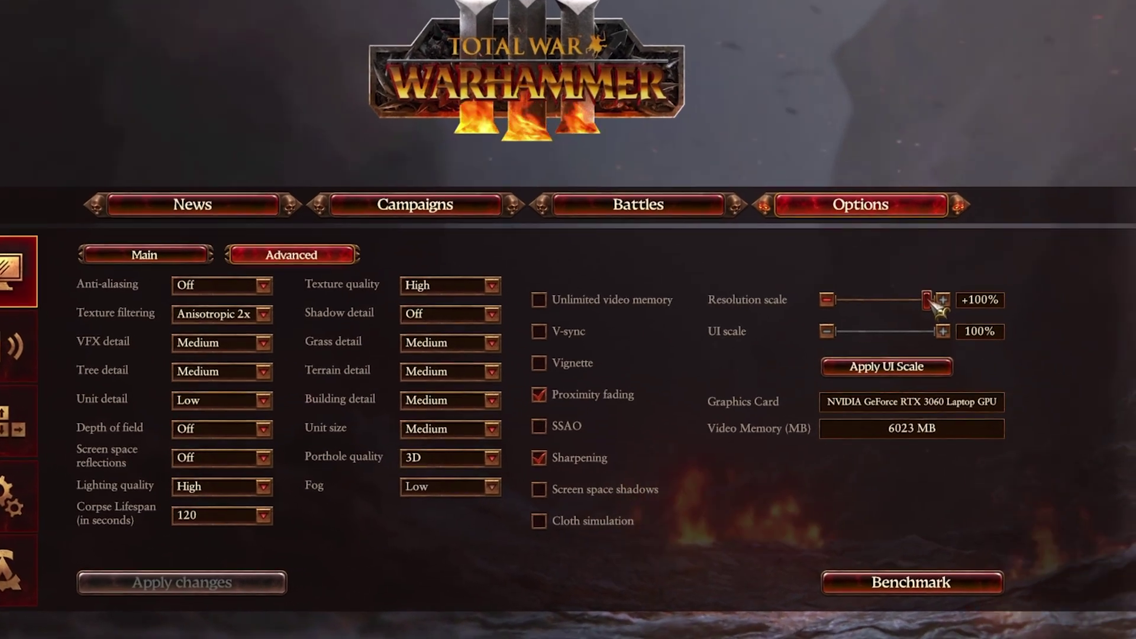
{"action": "left_click_drag", "start_coordinate": [930, 300], "coordinate": [915, 302]}
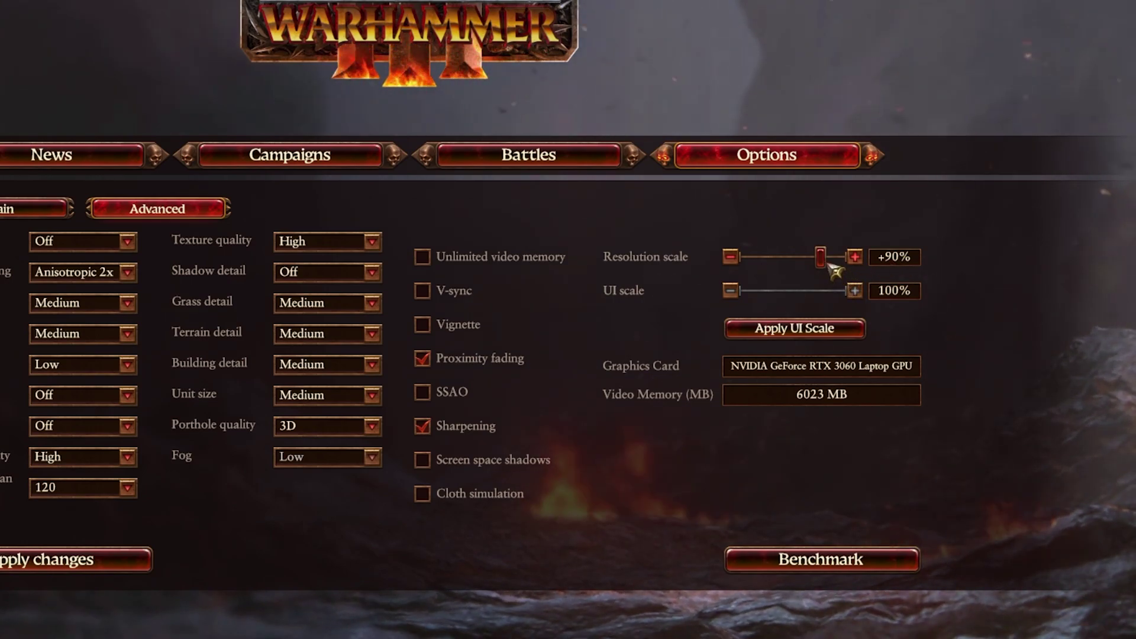
{"action": "left_click", "coordinate": [853, 260]}
{"action": "mouse_move", "coordinate": [837, 259]}
{"action": "left_mouse_down"}
{"action": "mouse_move", "coordinate": [820, 258]}
{"action": "mouse_move", "coordinate": [862, 265]}
{"action": "left_mouse_up"}
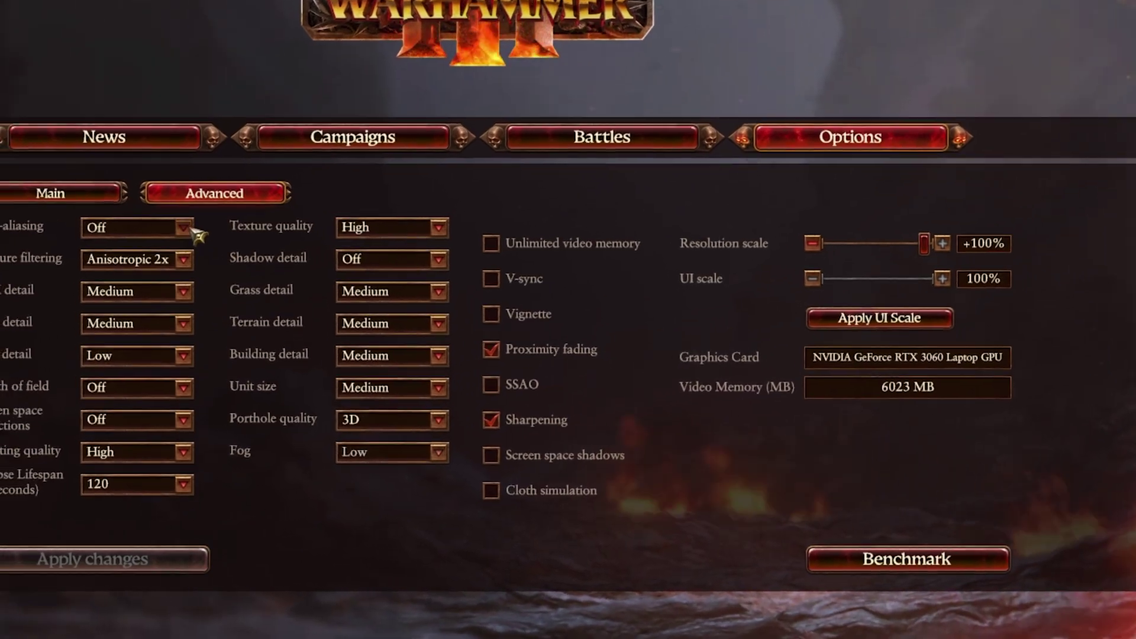
{"action": "left_click", "coordinate": [128, 241]}
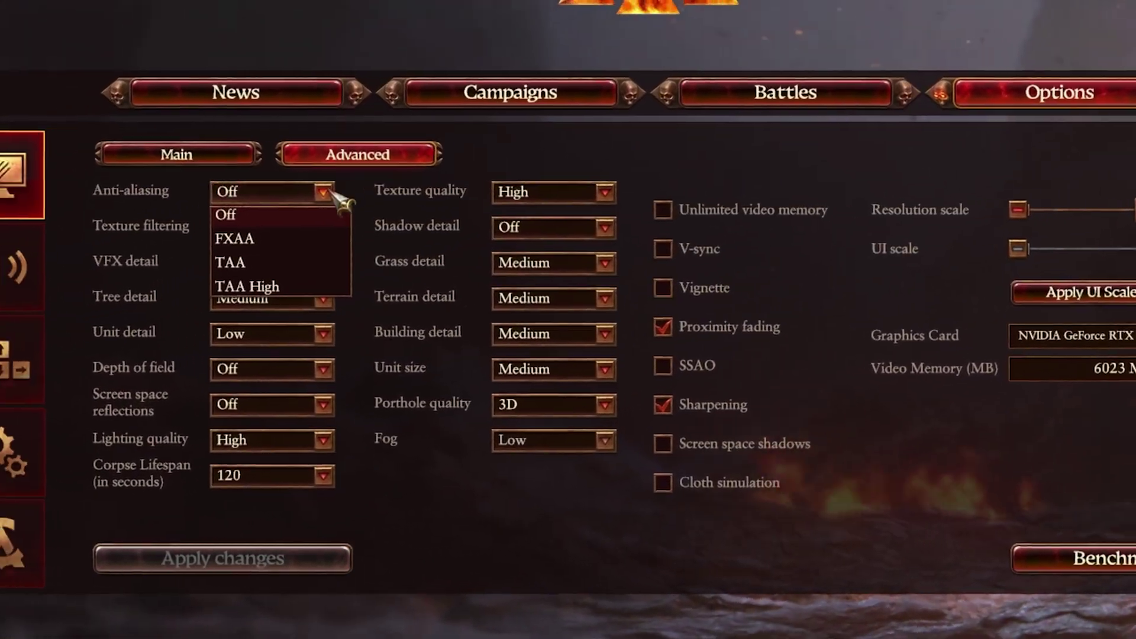
{"action": "left_click", "coordinate": [128, 240]}
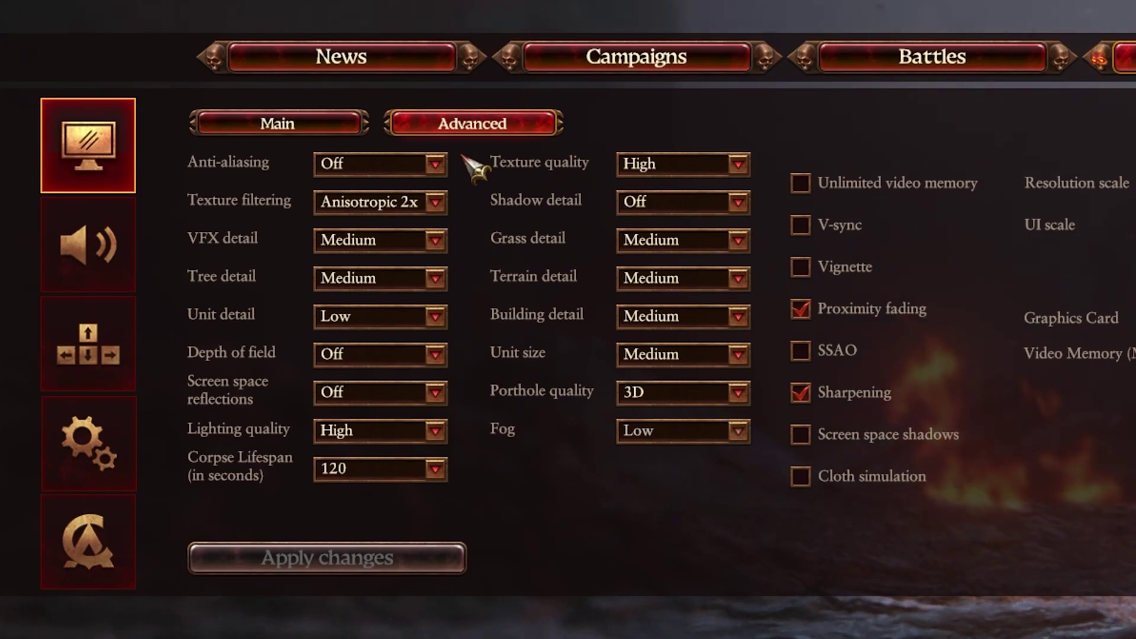
{"action": "left_click", "coordinate": [448, 200]}
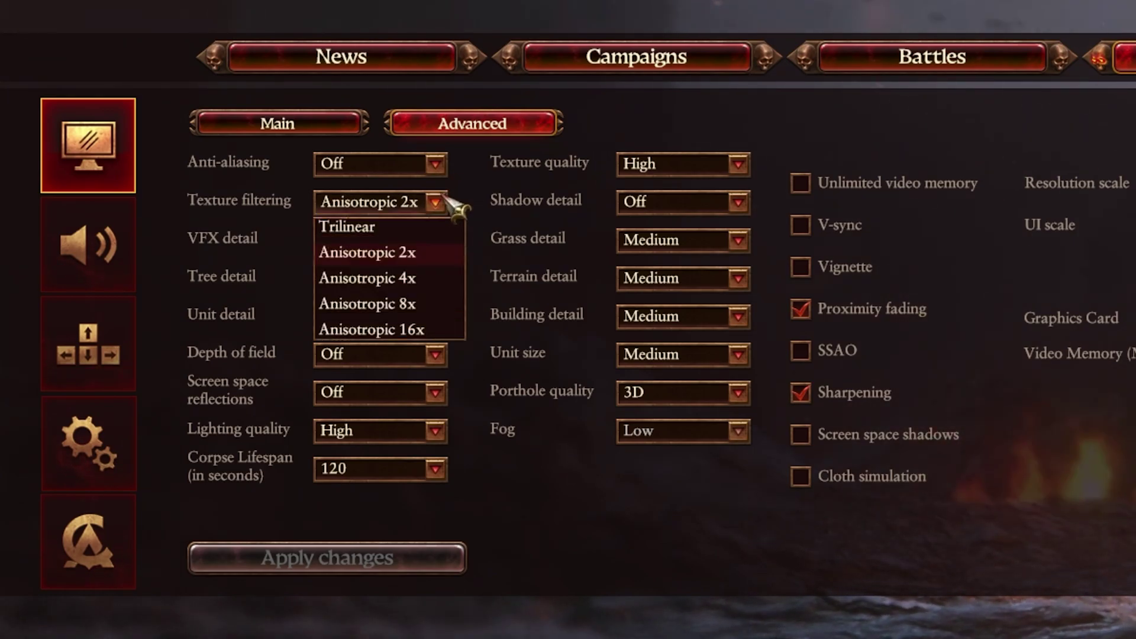
{"action": "left_click", "coordinate": [436, 254]}
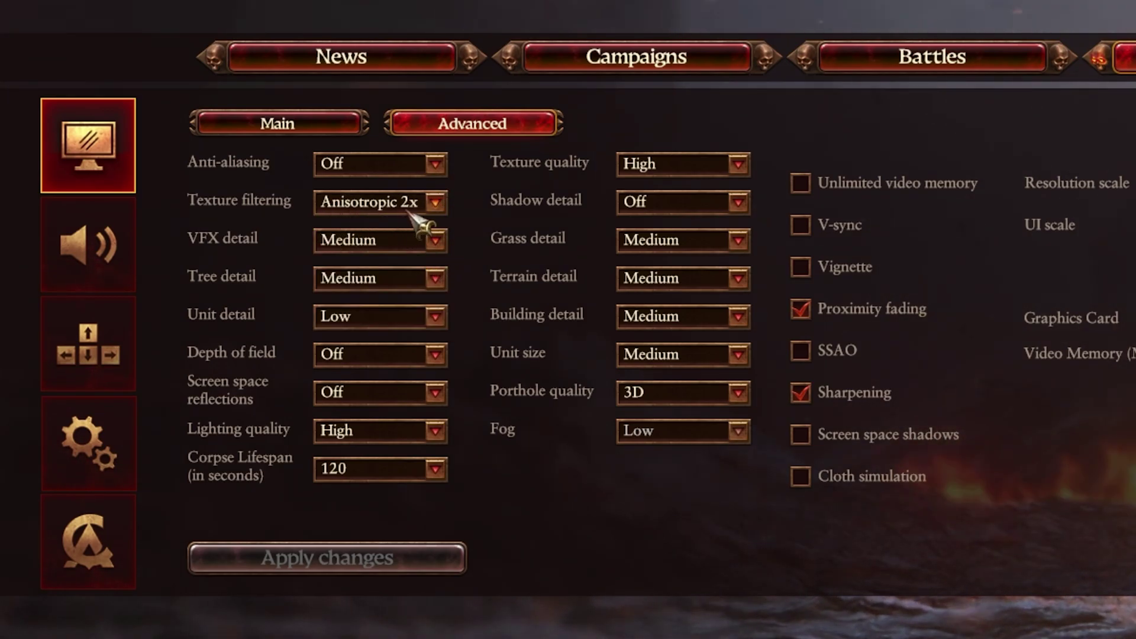
{"action": "left_click", "coordinate": [395, 249]}
{"action": "left_click", "coordinate": [393, 248]}
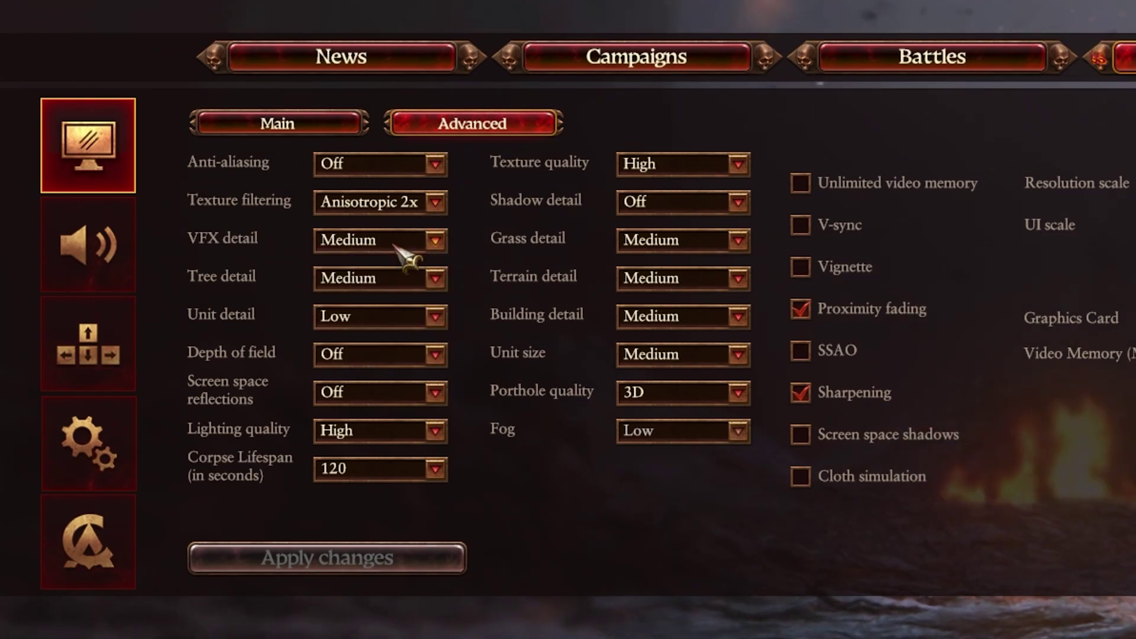
{"action": "left_click", "coordinate": [395, 285]}
{"action": "left_click", "coordinate": [392, 287]}
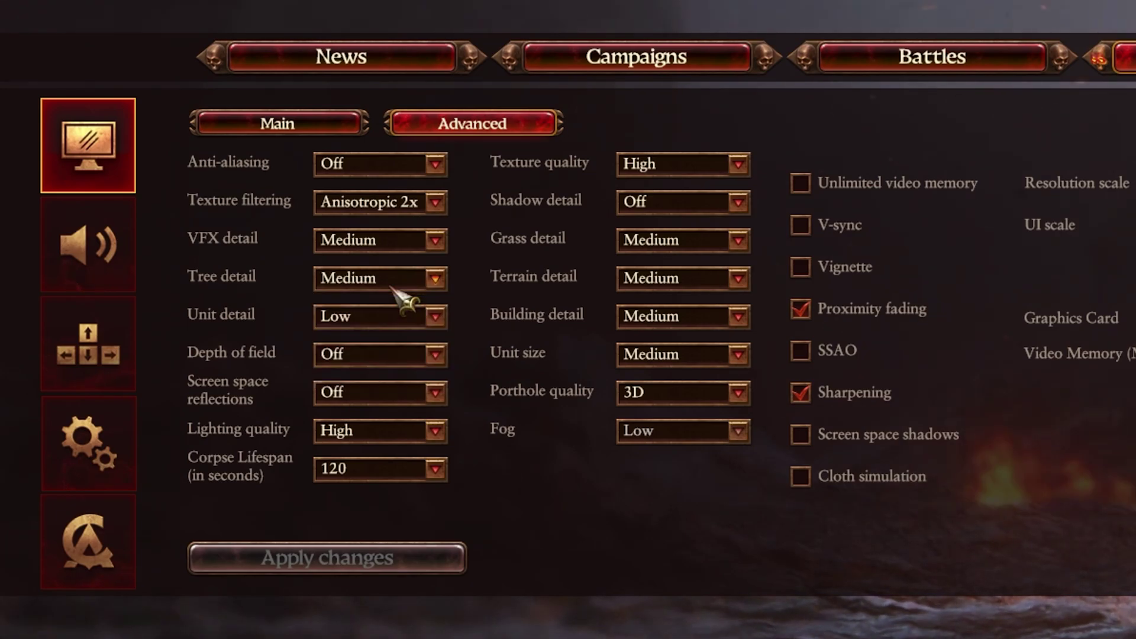
{"action": "left_click", "coordinate": [394, 318]}
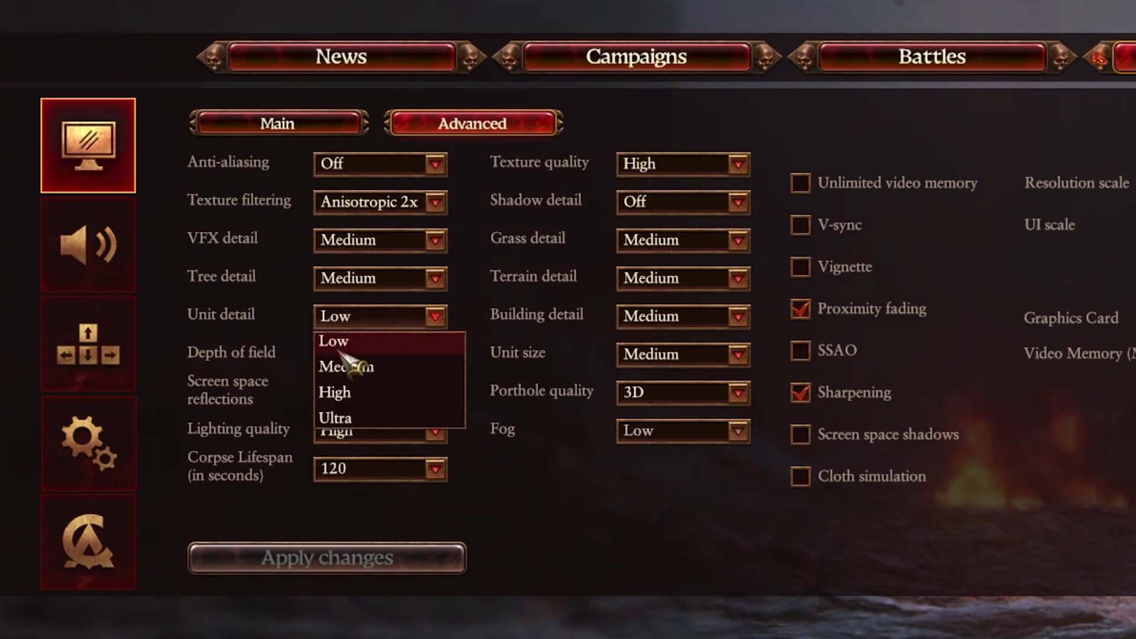
{"action": "mouse_move", "coordinate": [241, 317]}
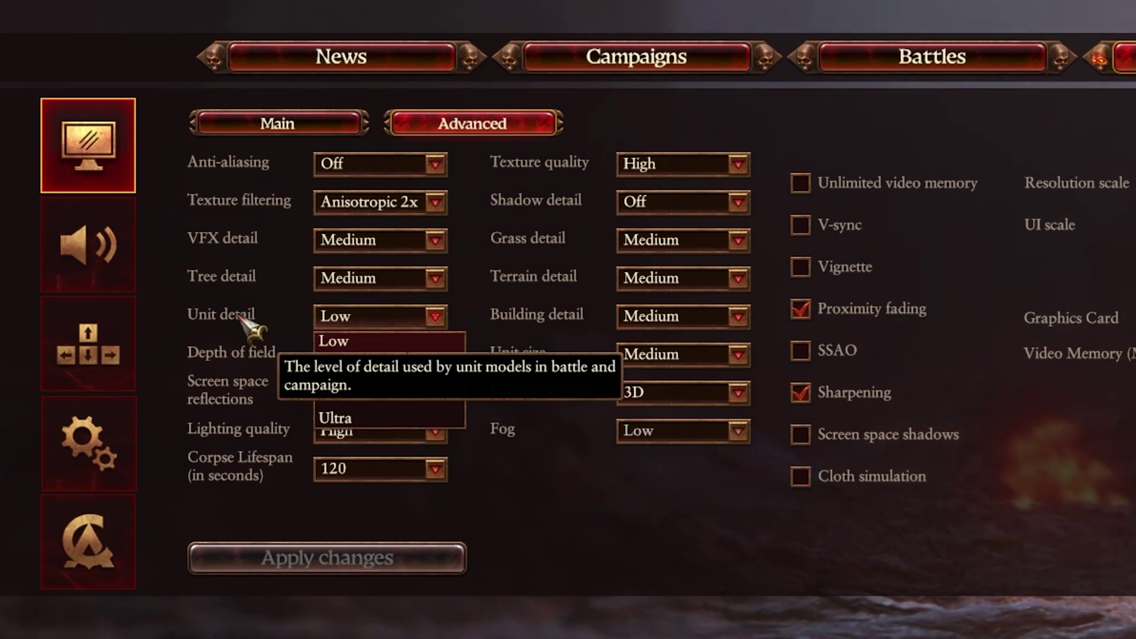
{"action": "left_click", "coordinate": [433, 318]}
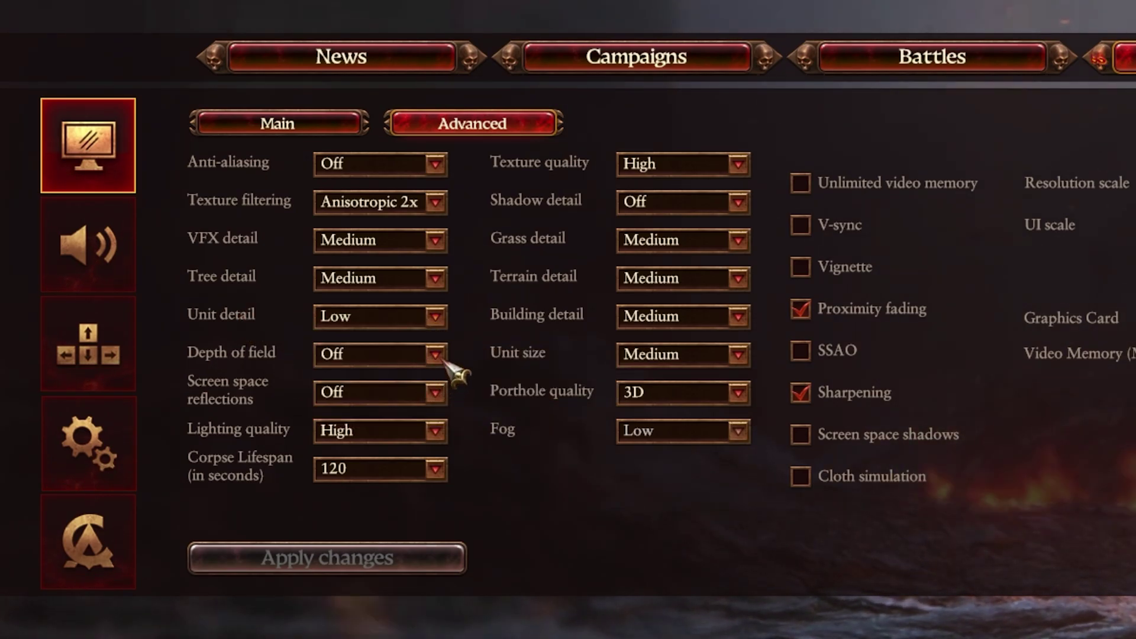
{"action": "left_click", "coordinate": [436, 393]}
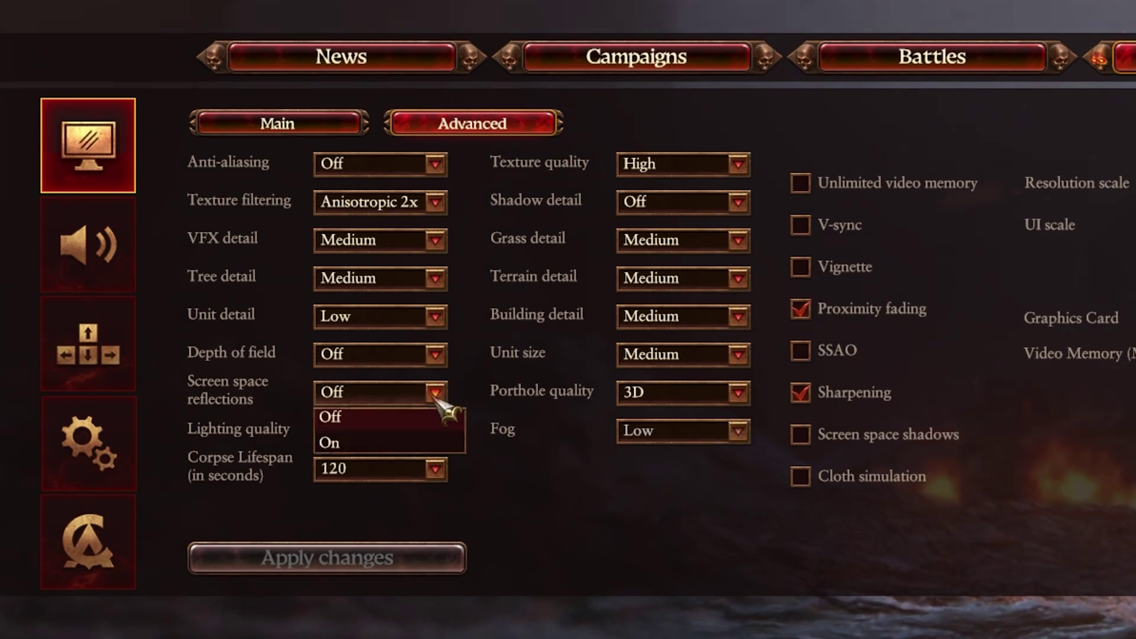
{"action": "left_click", "coordinate": [367, 416]}
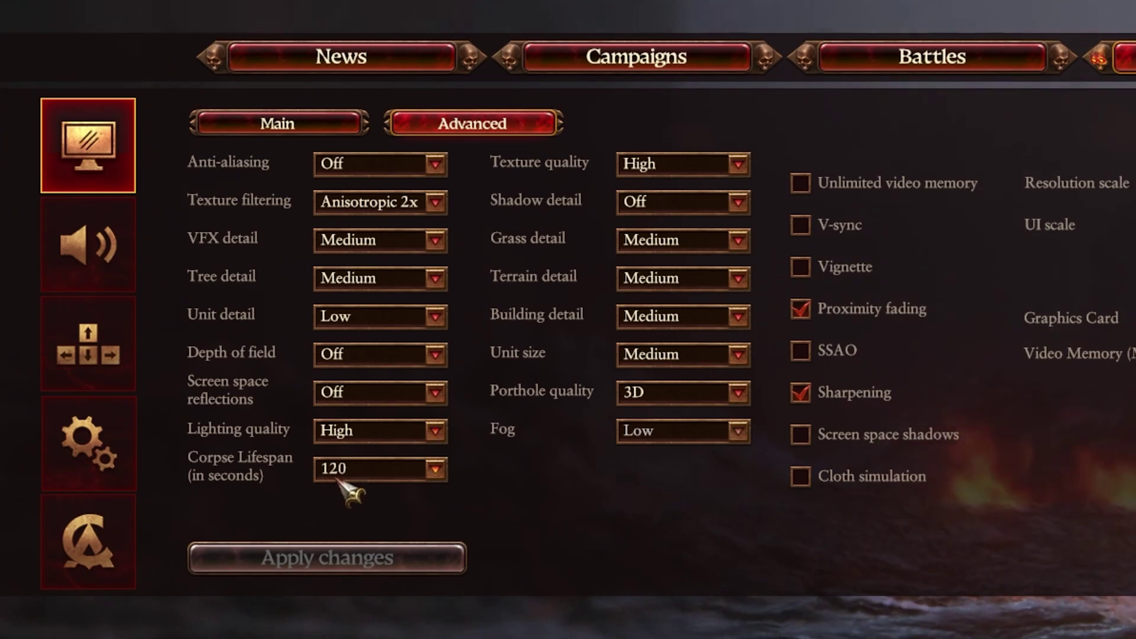
{"action": "mouse_move", "coordinate": [268, 467]}
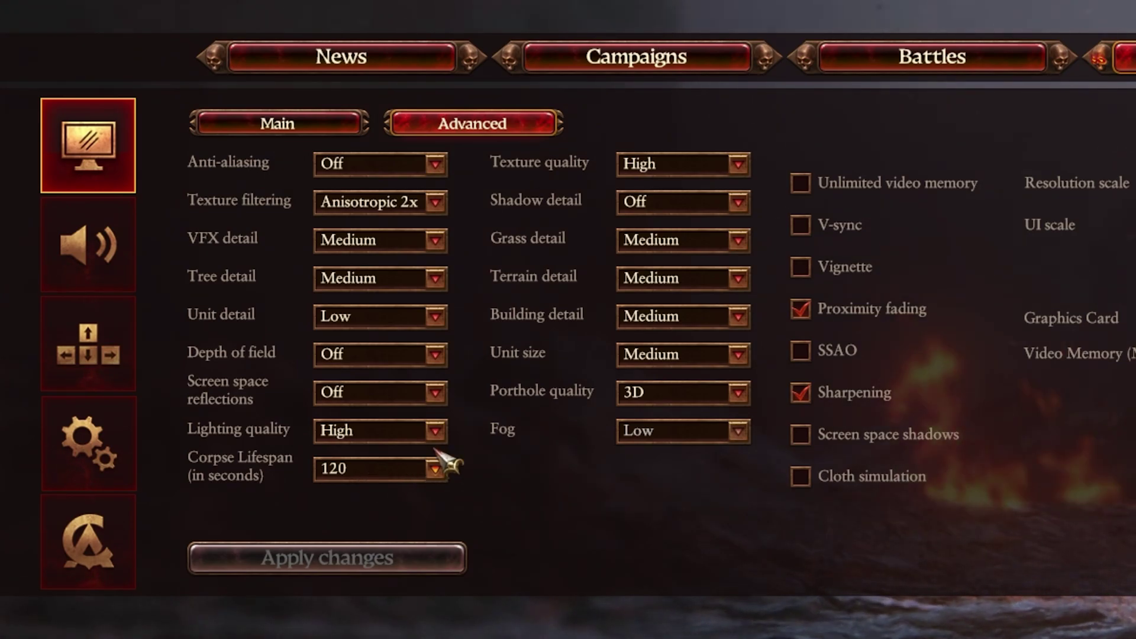
{"action": "left_click", "coordinate": [639, 161]}
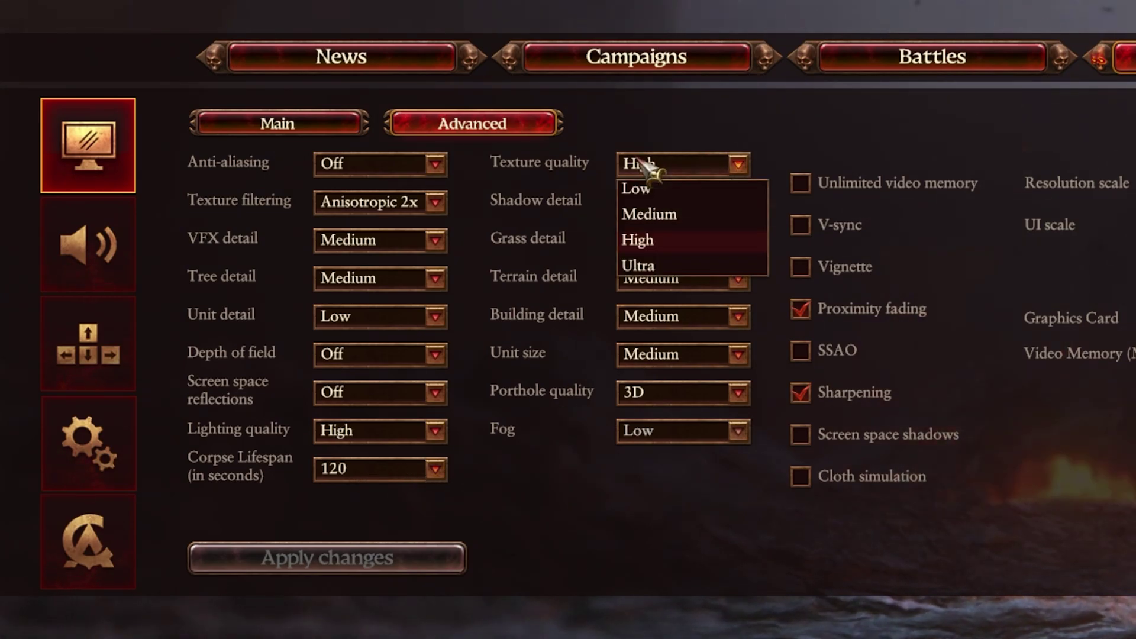
{"action": "left_click", "coordinate": [644, 215]}
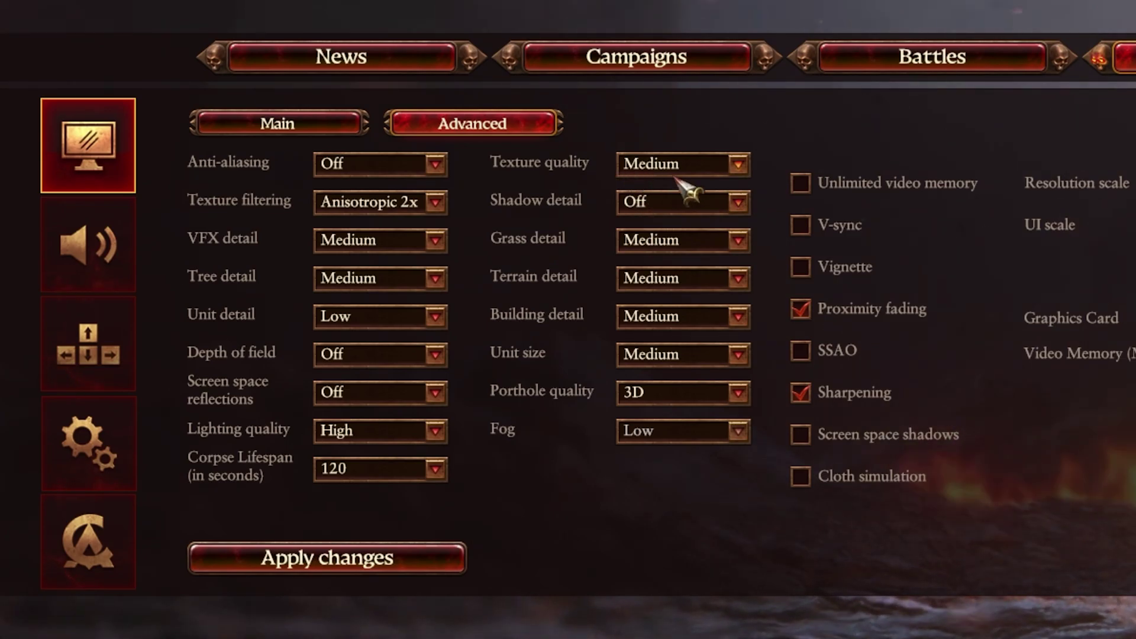
{"action": "left_click", "coordinate": [740, 168]}
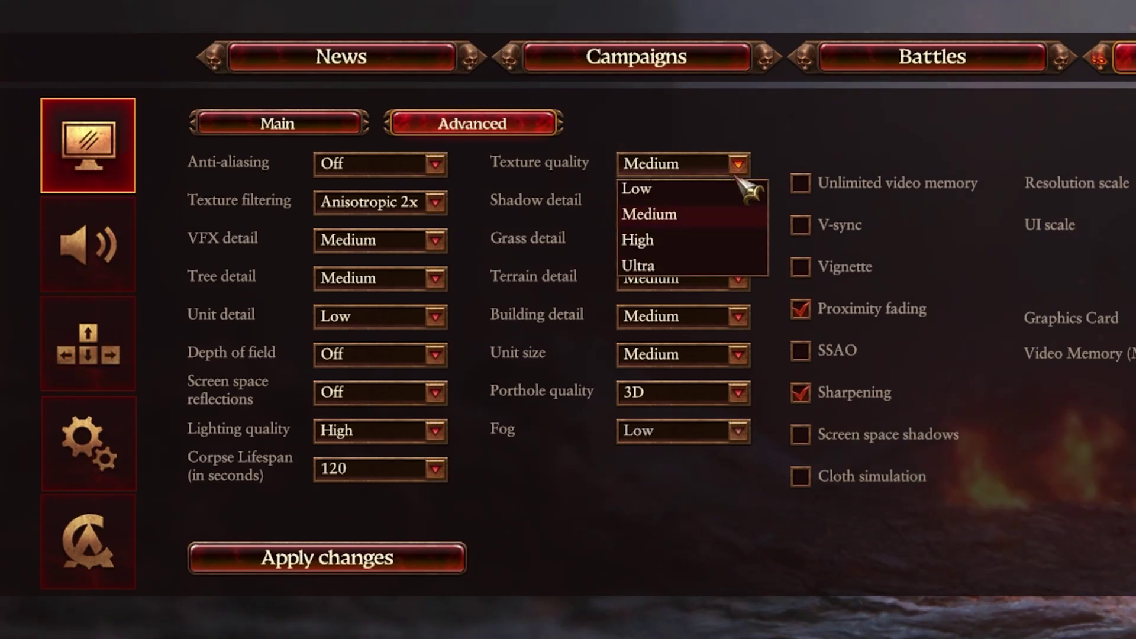
{"action": "left_click", "coordinate": [714, 240]}
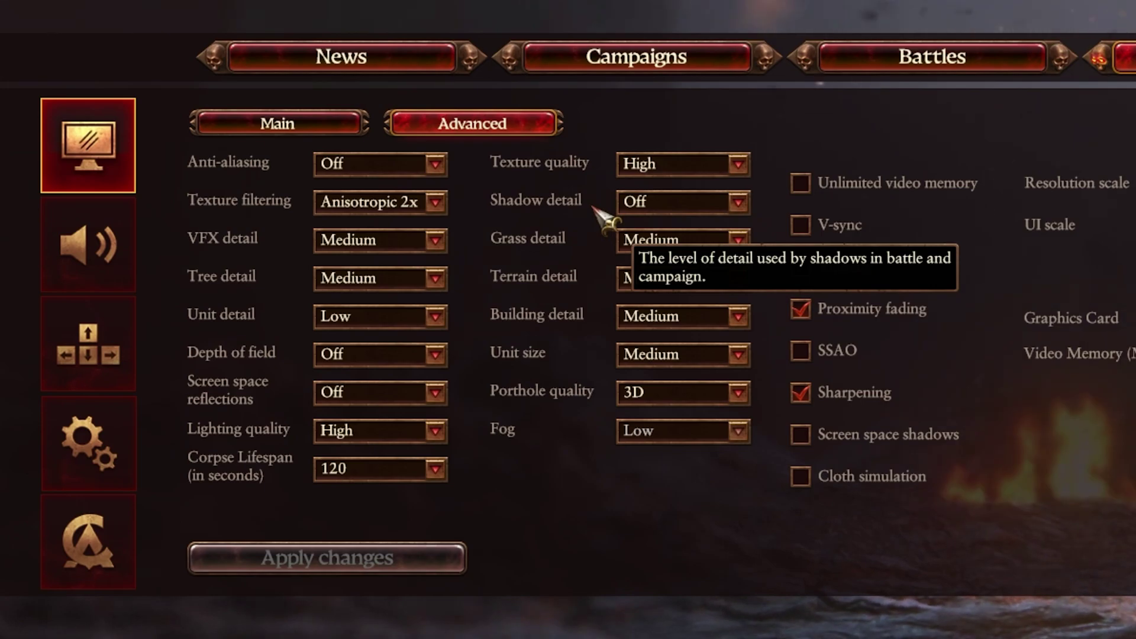
{"action": "mouse_move", "coordinate": [553, 177]}
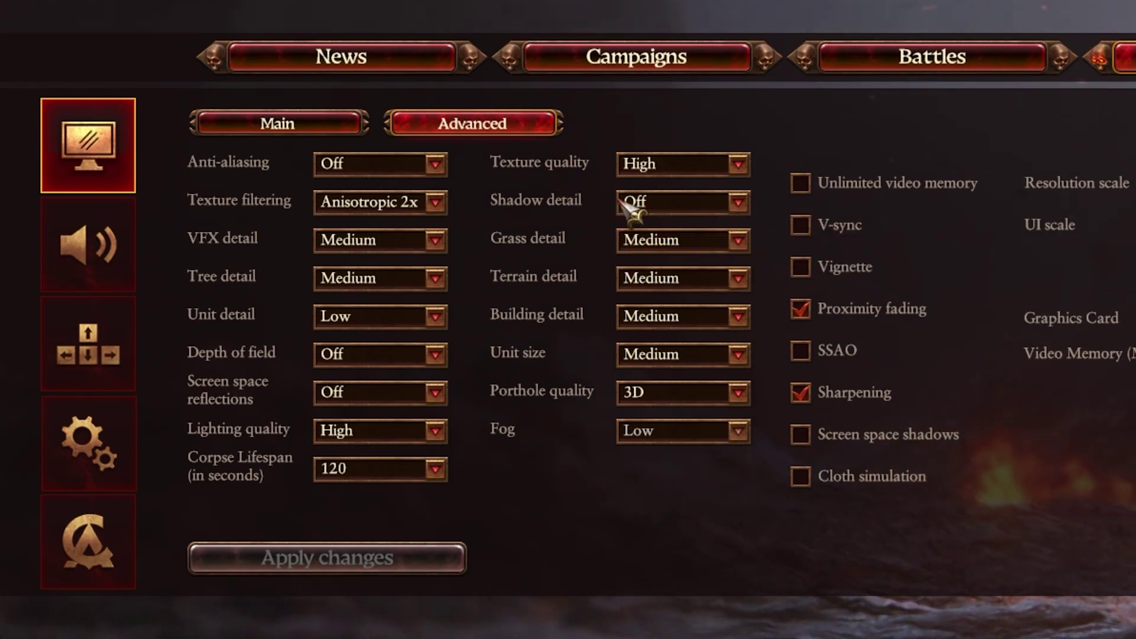
{"action": "left_click", "coordinate": [739, 203]}
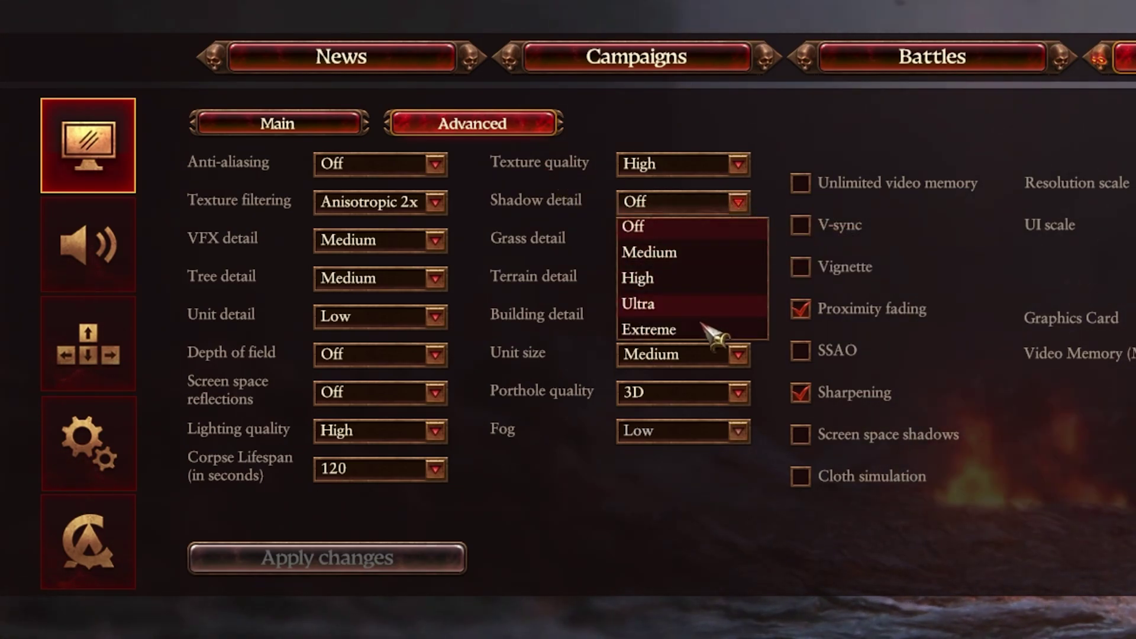
{"action": "left_click", "coordinate": [671, 220]}
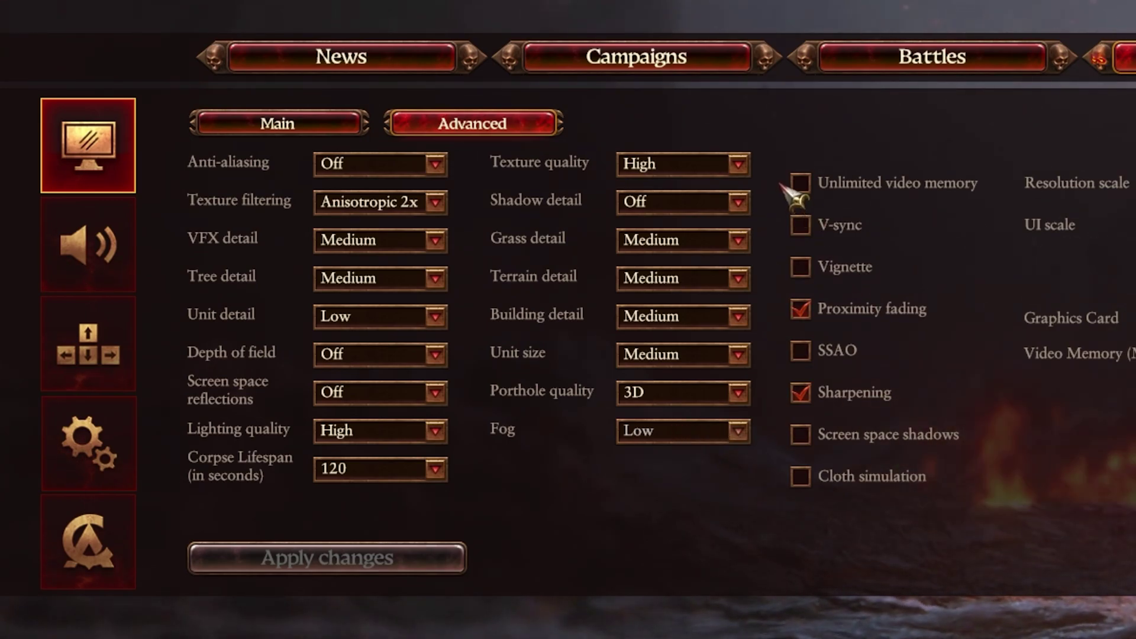
Leave unlimited video memory and cloth simulation off, then return to the News page
{"action": "left_click", "coordinate": [800, 184]}
{"action": "left_click", "coordinate": [803, 188]}
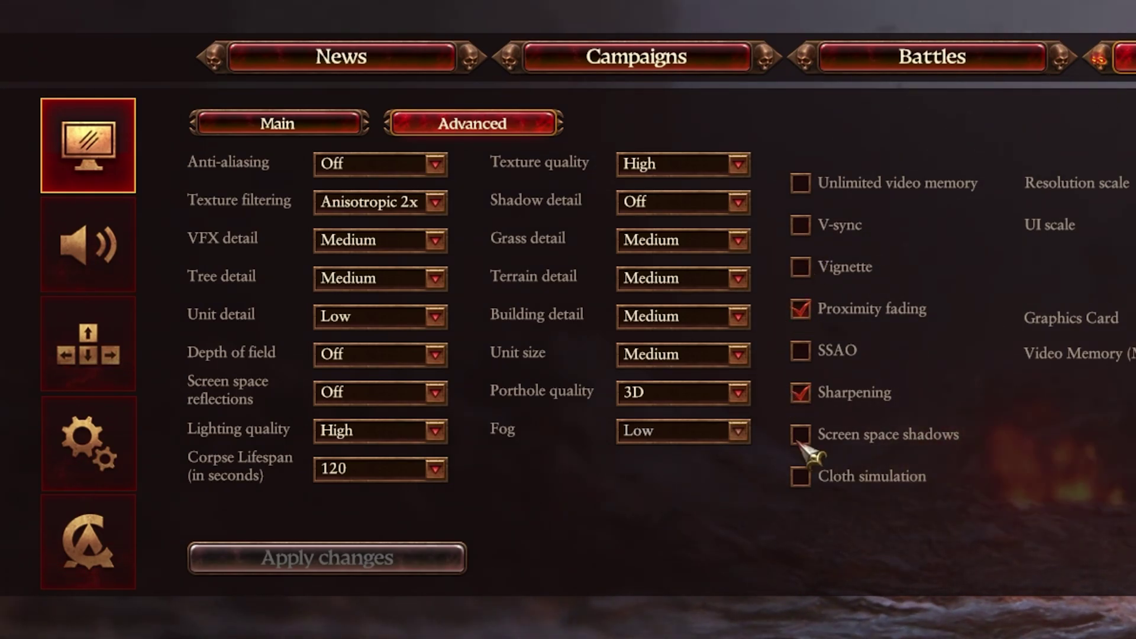
{"action": "left_click", "coordinate": [804, 474]}
{"action": "left_click", "coordinate": [804, 474]}
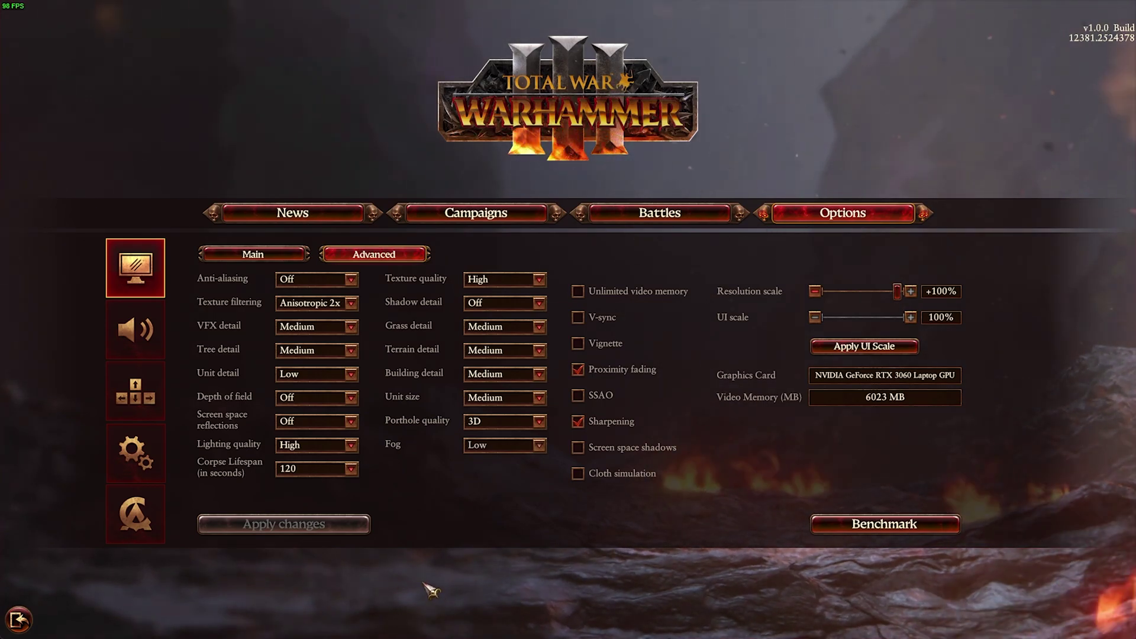
{"action": "left_click", "coordinate": [286, 216]}
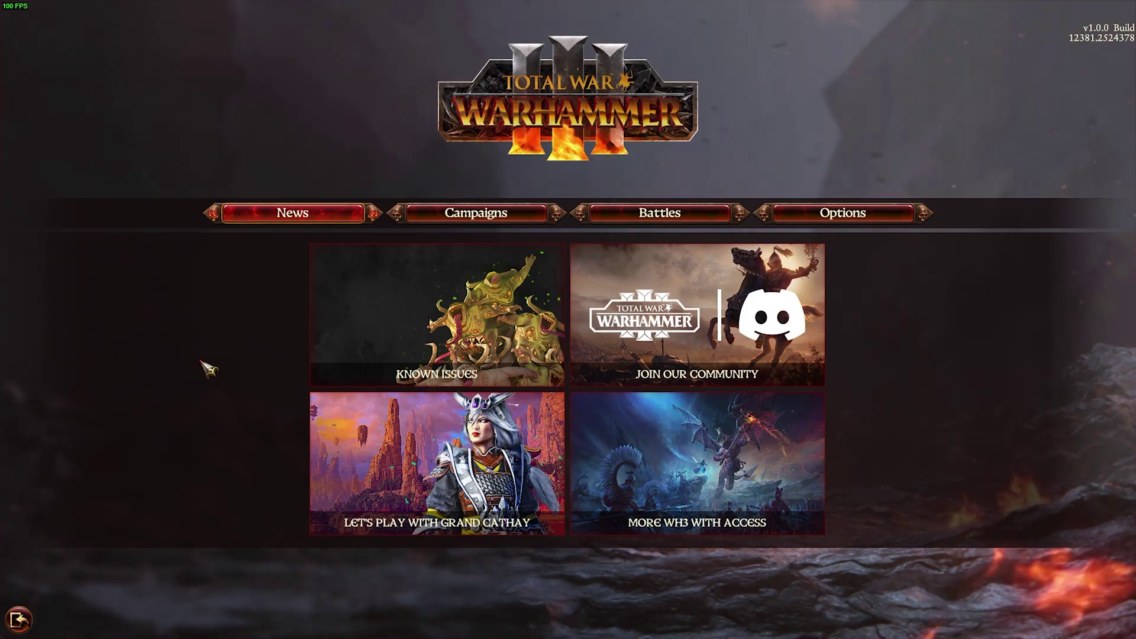
{"action": "key", "text": "super+g"}
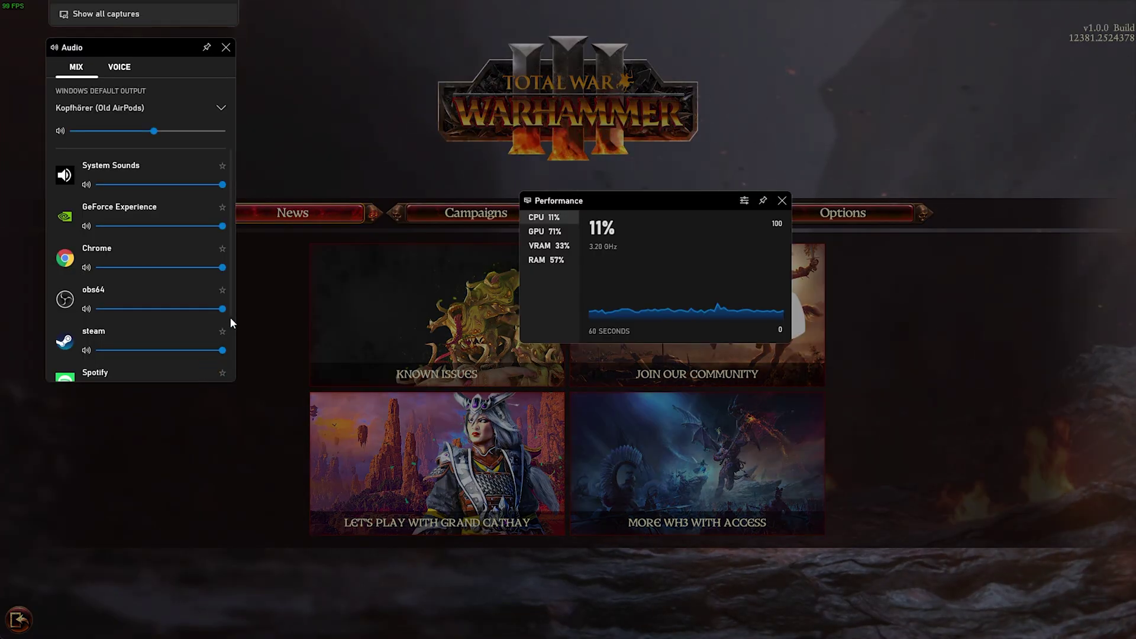
{"action": "mouse_move", "coordinate": [631, 195]}
{"action": "left_mouse_down"}
{"action": "mouse_move", "coordinate": [840, 25]}
{"action": "mouse_move", "coordinate": [875, 10]}
{"action": "left_mouse_up"}
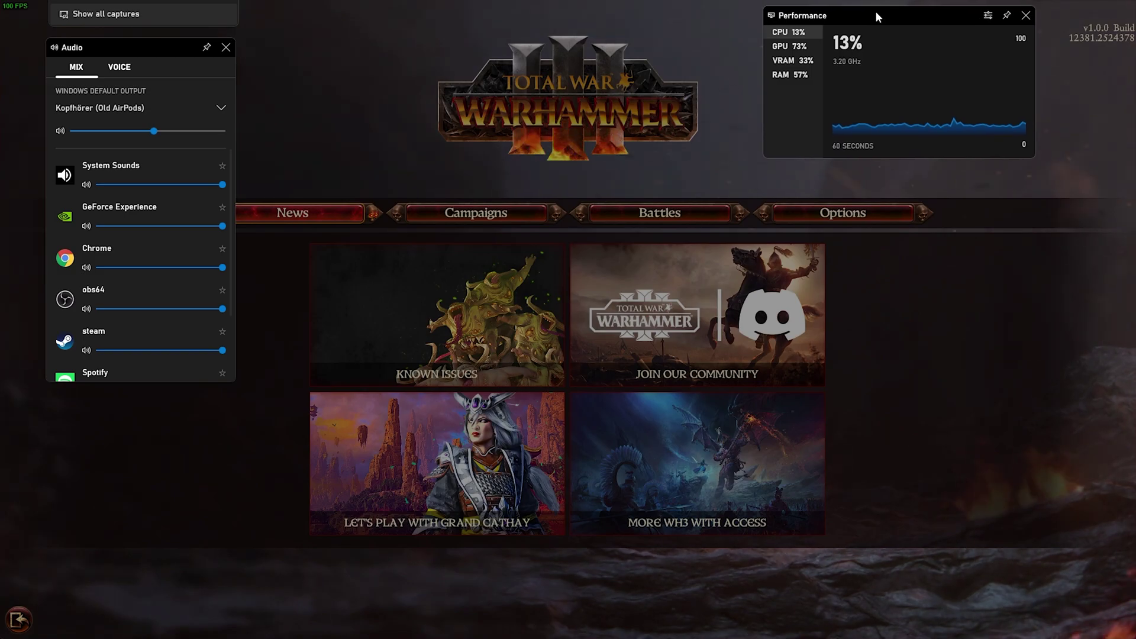
{"action": "left_click", "coordinate": [1009, 17]}
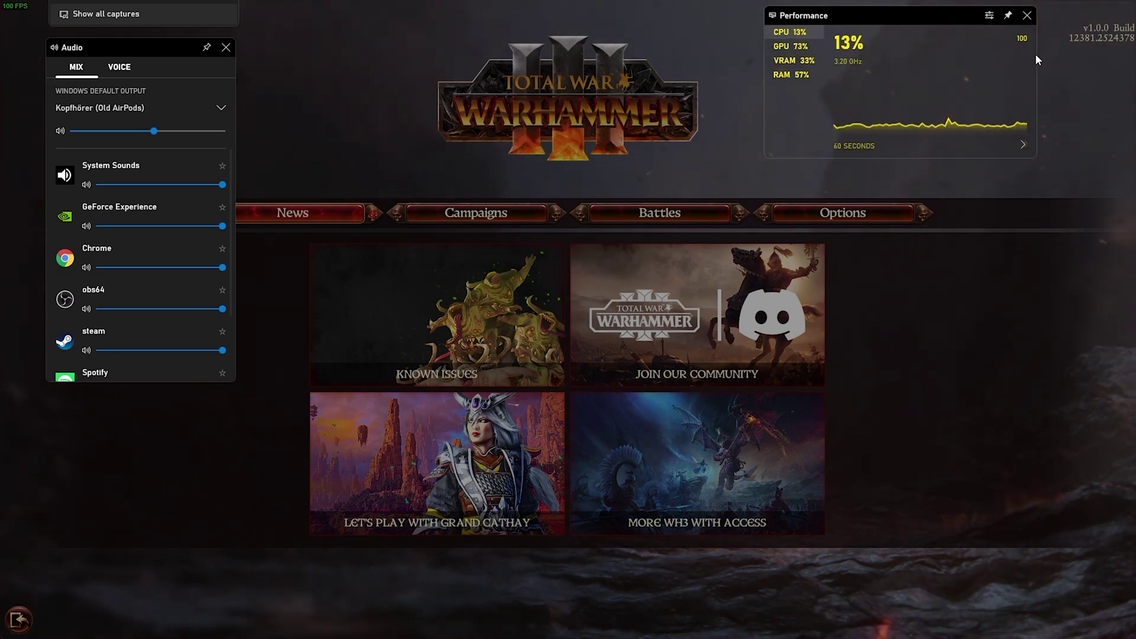
{"action": "left_click", "coordinate": [1049, 81]}
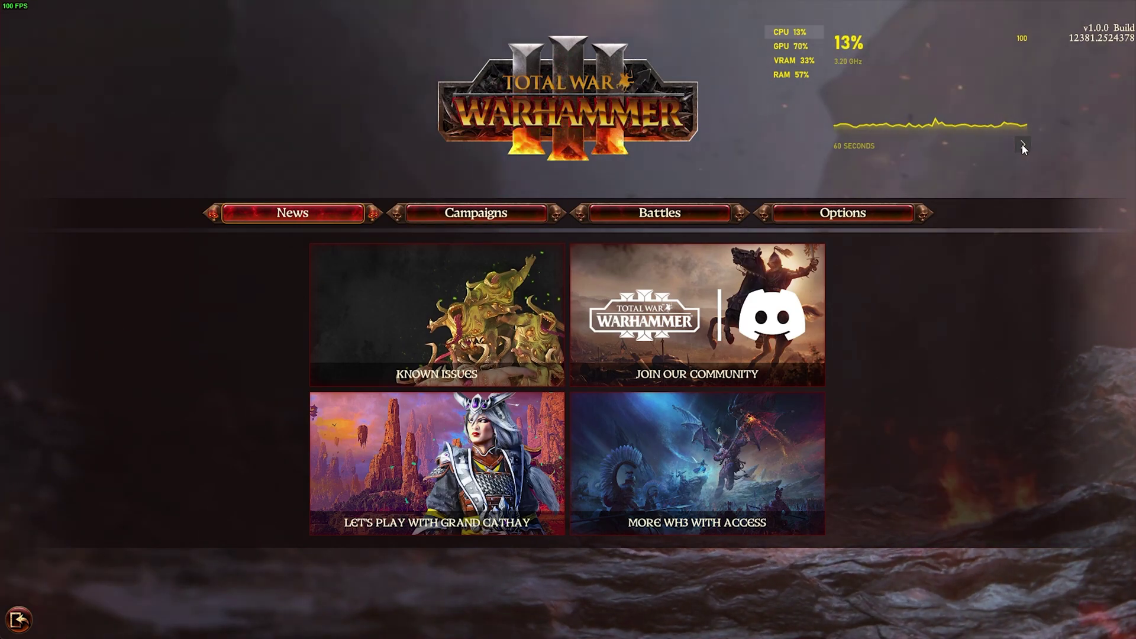
{"action": "left_click", "coordinate": [1022, 145]}
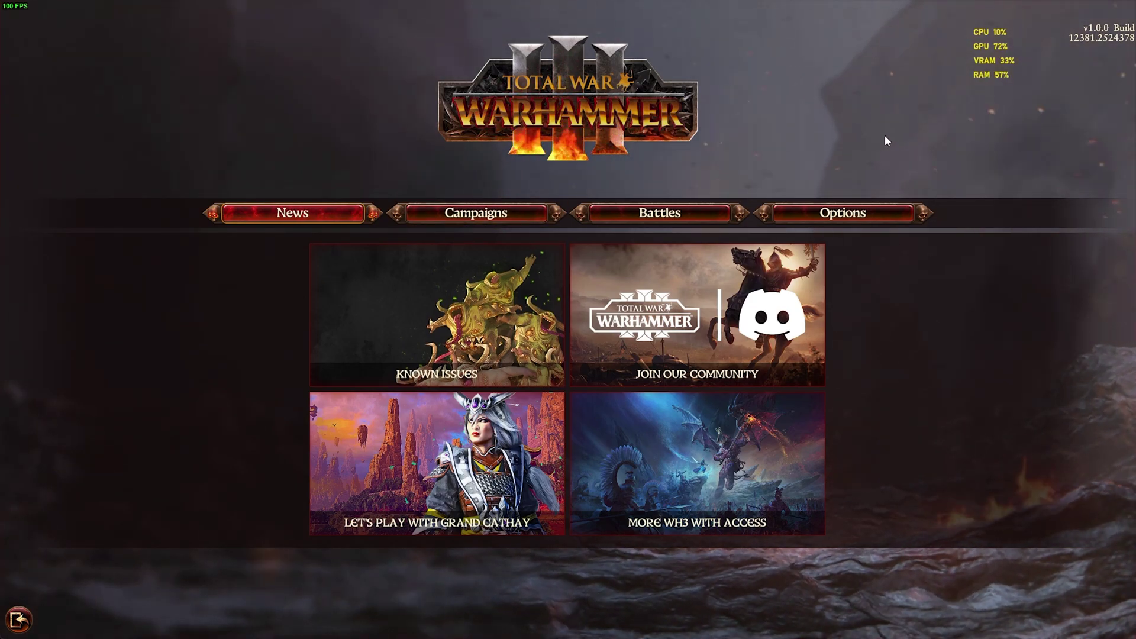
{"action": "key", "text": "super+g"}
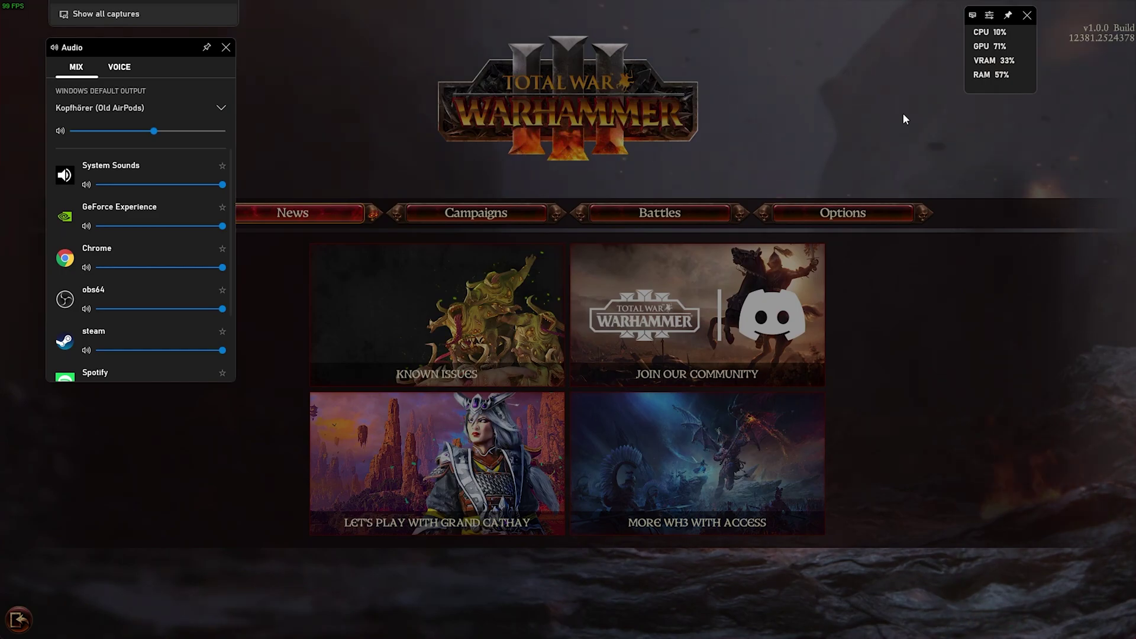
{"action": "left_click", "coordinate": [1020, 82]}
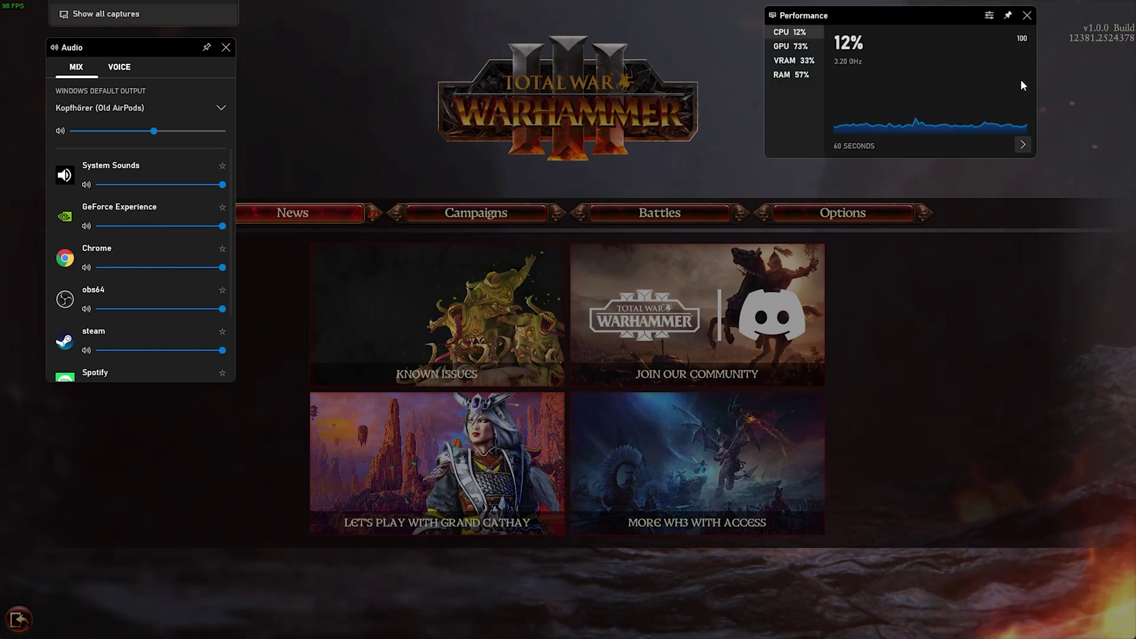
{"action": "left_click", "coordinate": [806, 44]}
{"action": "left_click", "coordinate": [794, 60]}
{"action": "left_click", "coordinate": [790, 75]}
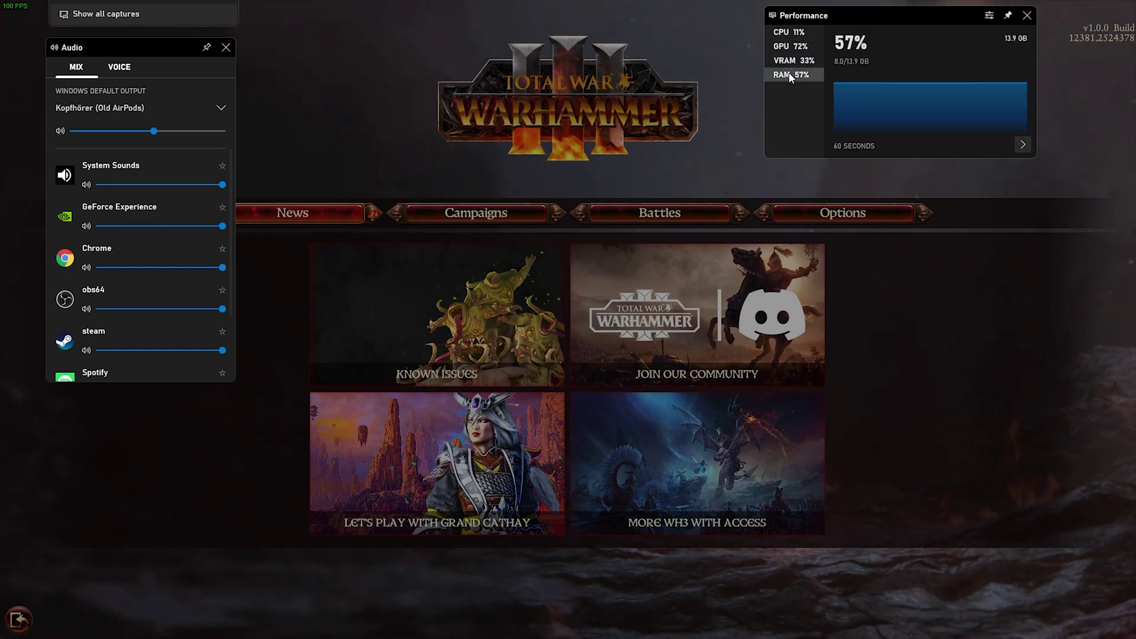
{"action": "left_click", "coordinate": [811, 35]}
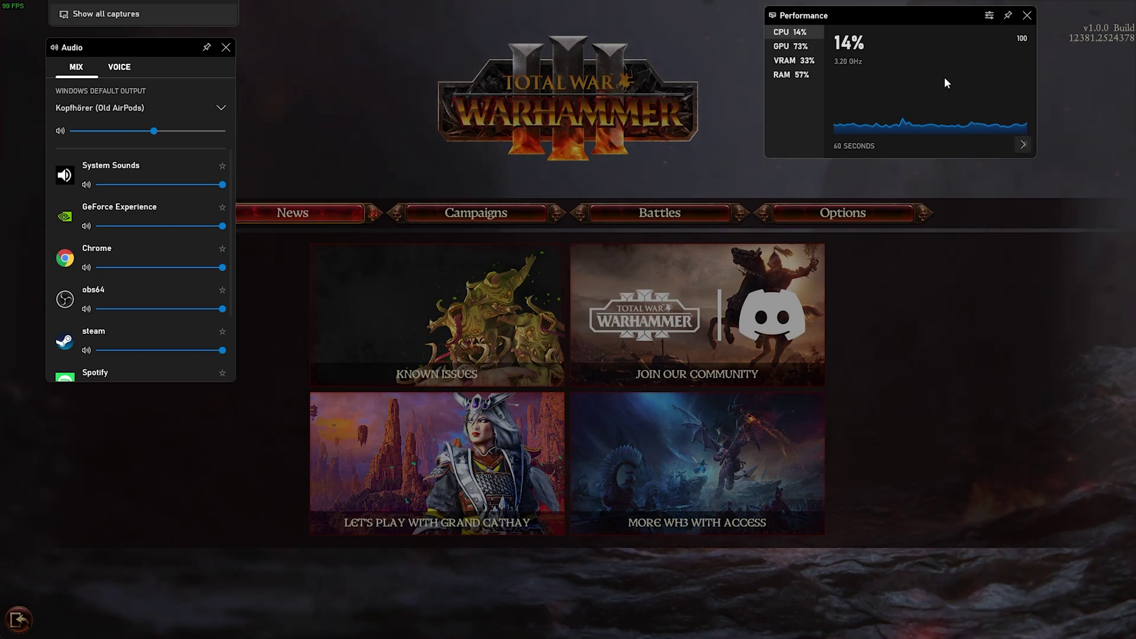
{"action": "key", "text": "super+g"}
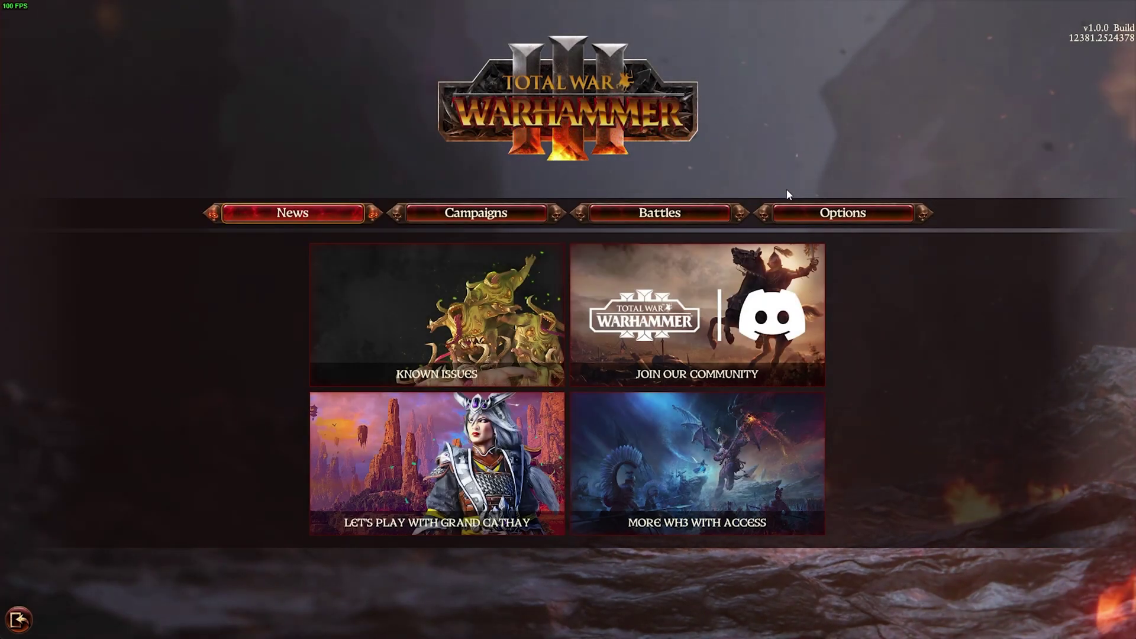
Launch Task Manager from Windows search and position it over the game
{"action": "key", "text": "super"}
{"action": "type", "text": "task manager"}
{"action": "key", "text": "Return"}
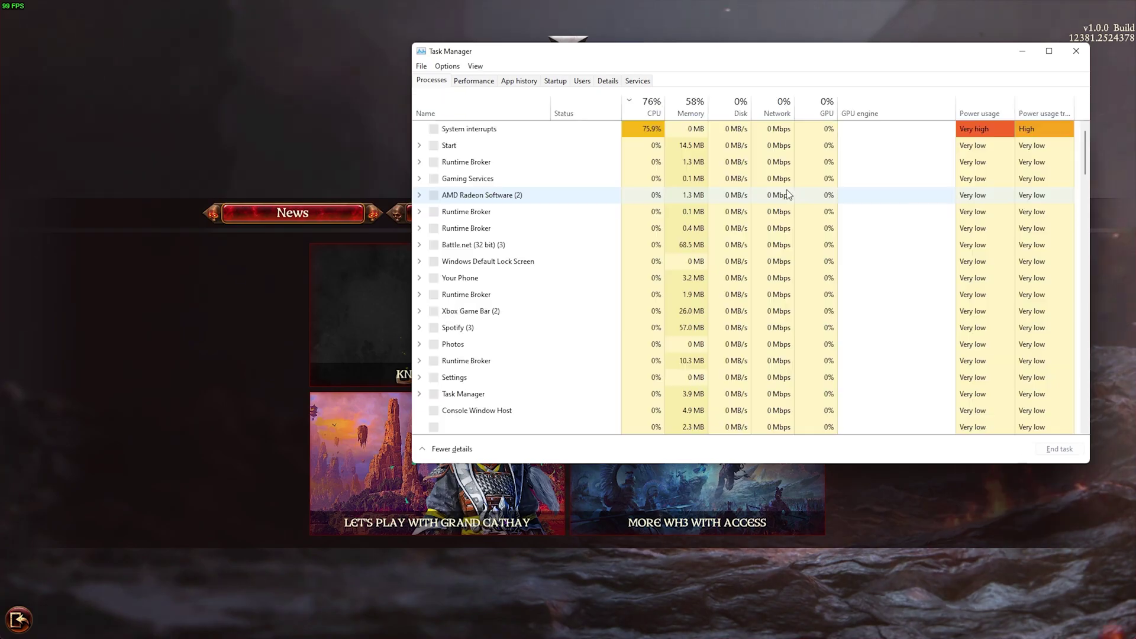
{"action": "left_click_drag", "start_coordinate": [697, 64], "coordinate": [513, 101]}
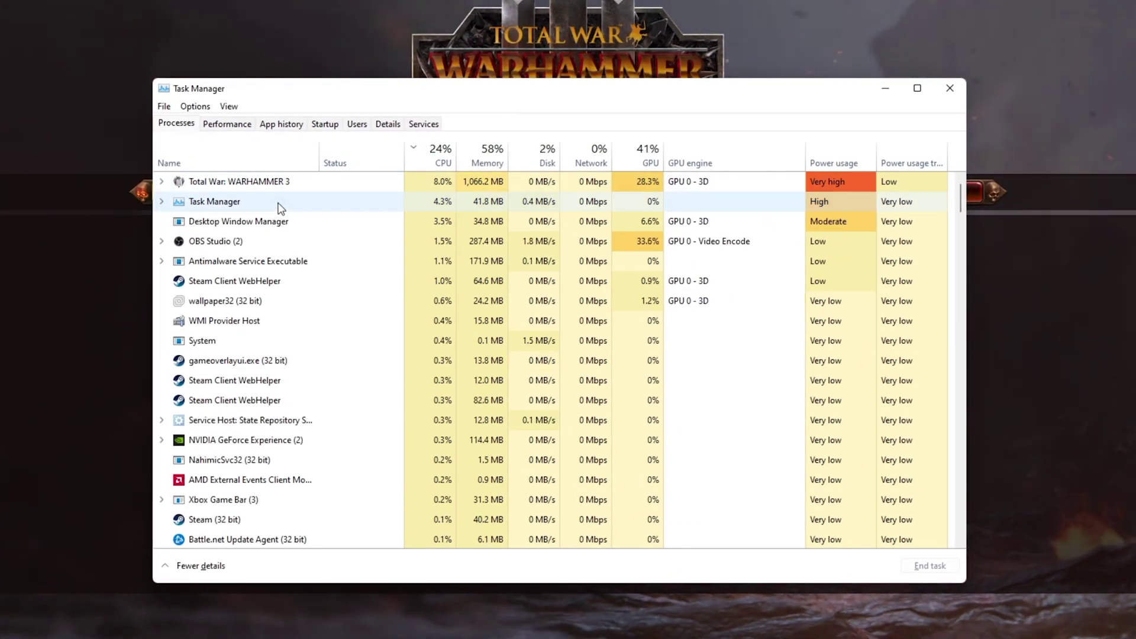
Set Warhammer3.exe to High priority from the game's details entry
{"action": "right_click", "coordinate": [309, 183]}
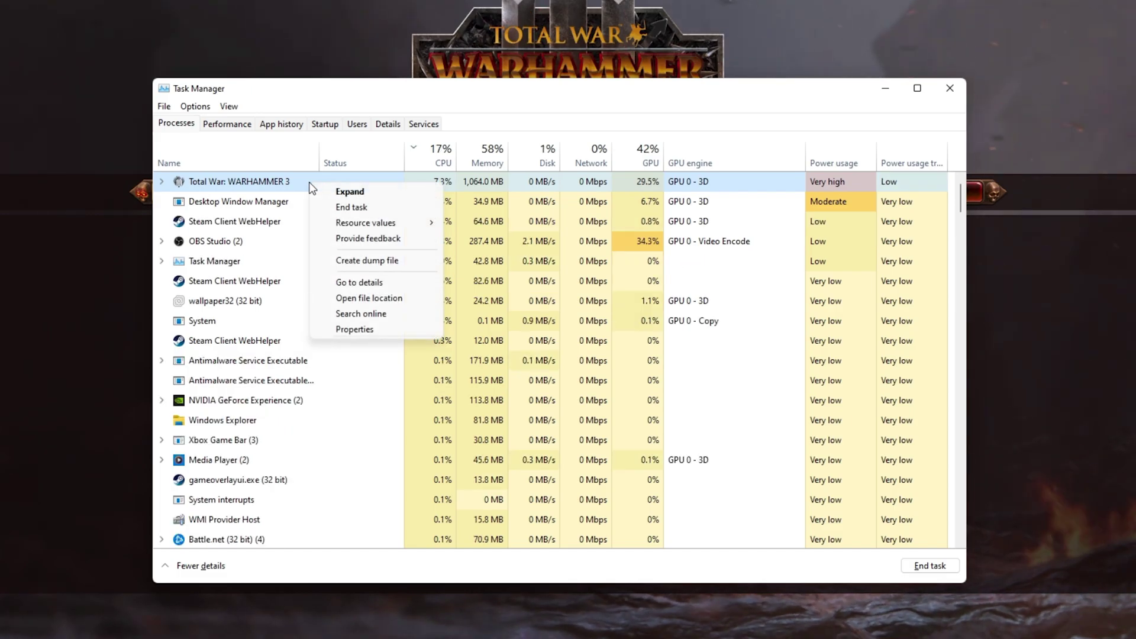
{"action": "left_click", "coordinate": [329, 284]}
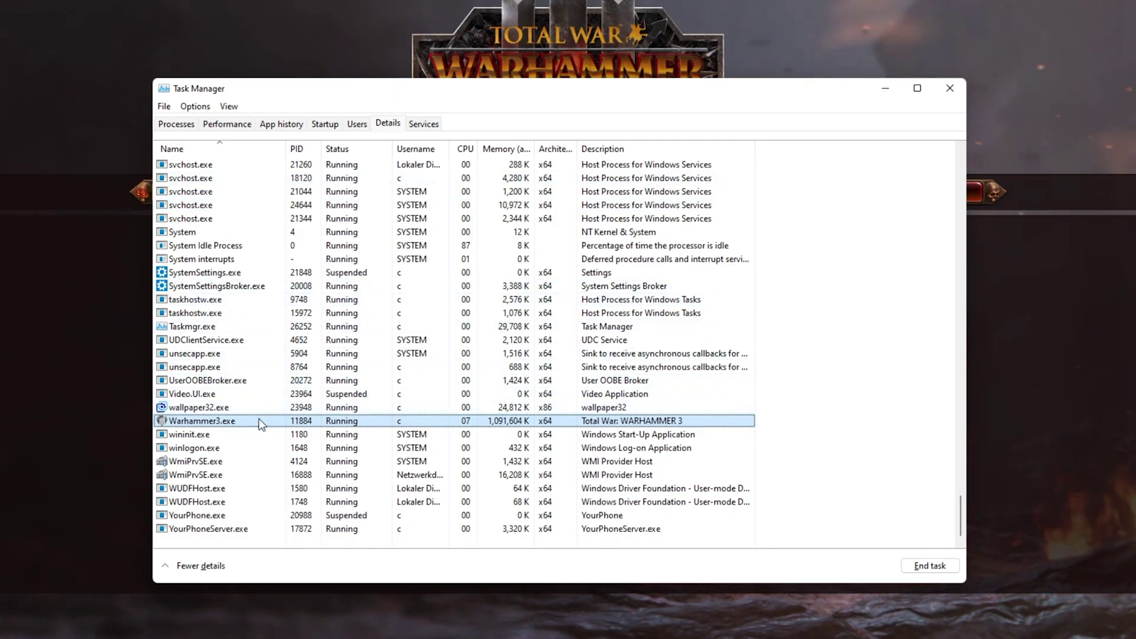
{"action": "right_click", "coordinate": [258, 419]}
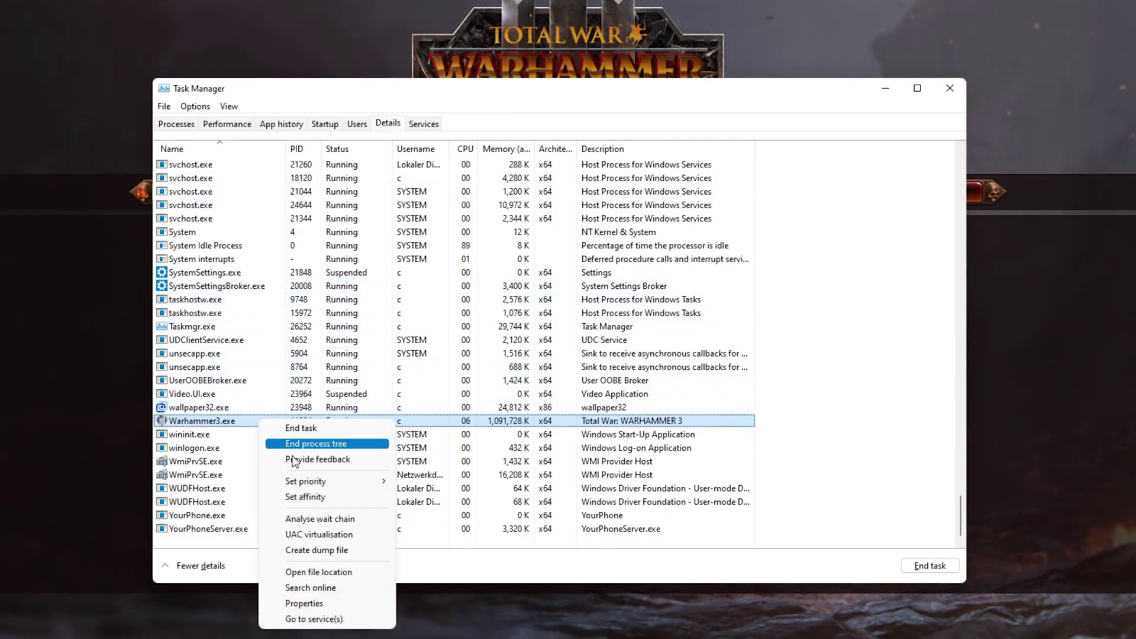
{"action": "mouse_move", "coordinate": [331, 481]}
{"action": "left_click", "coordinate": [414, 499]}
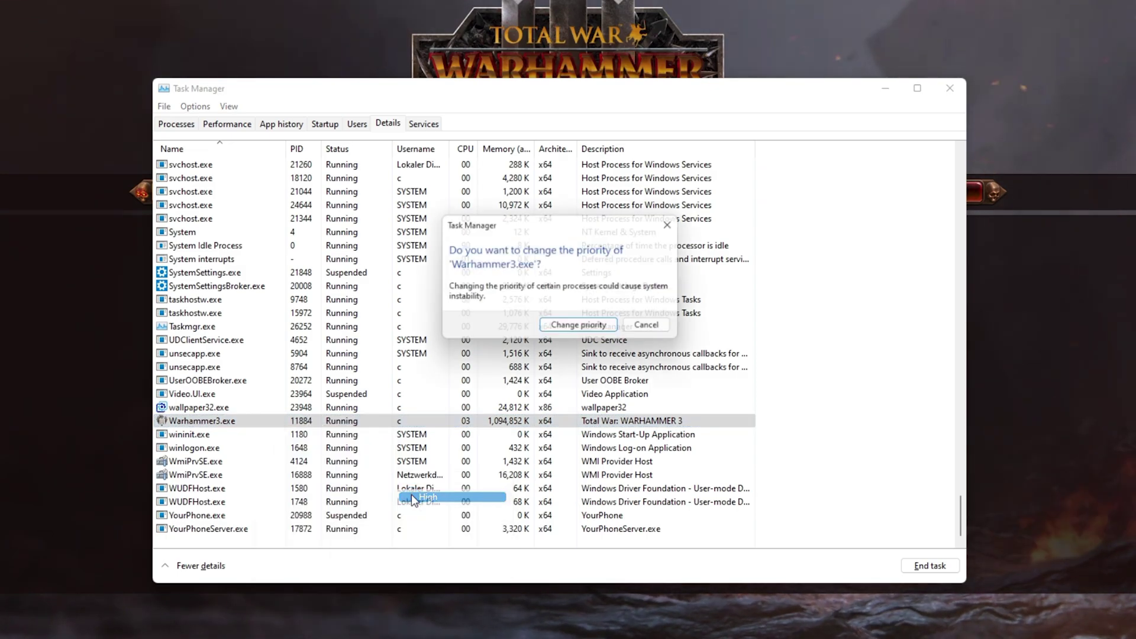
{"action": "left_click", "coordinate": [578, 325]}
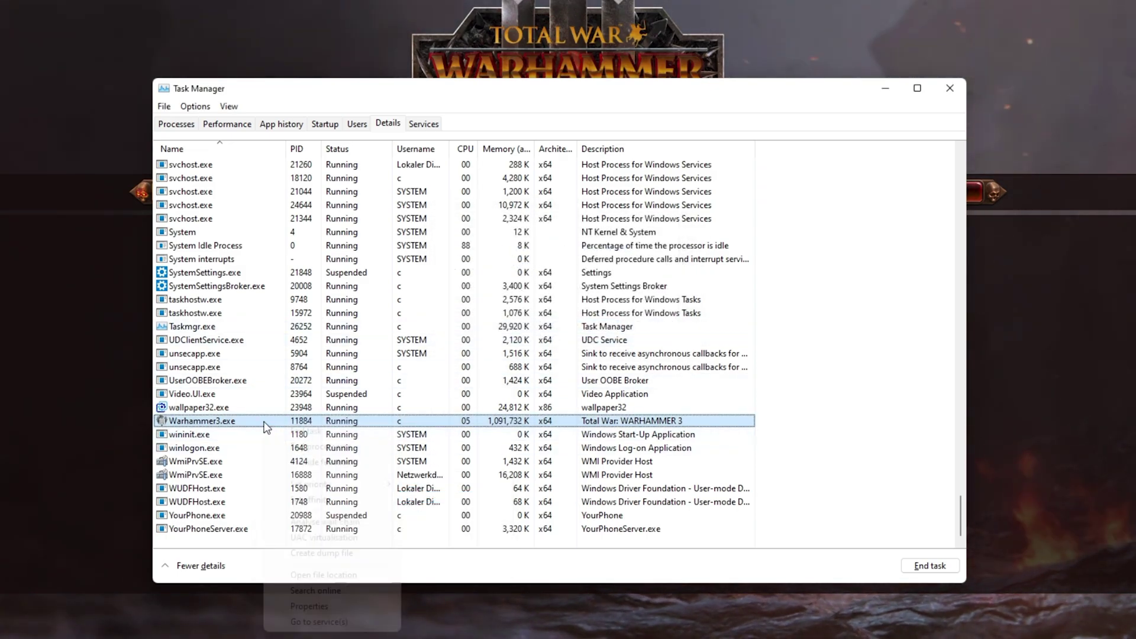
{"action": "mouse_move", "coordinate": [308, 483]}
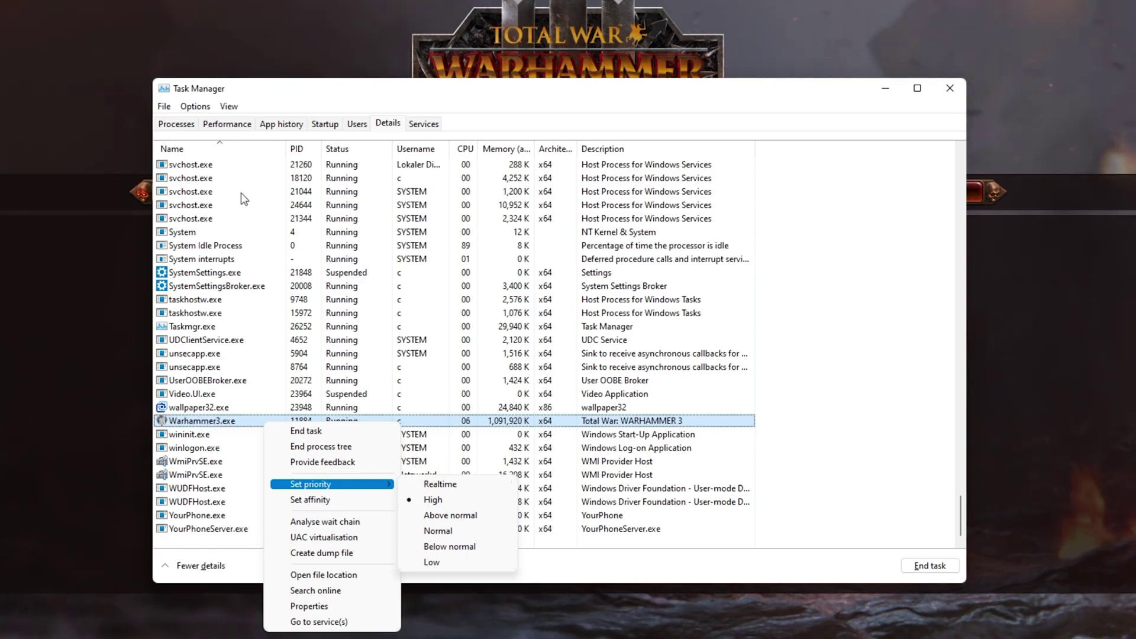
{"action": "left_click", "coordinate": [175, 125]}
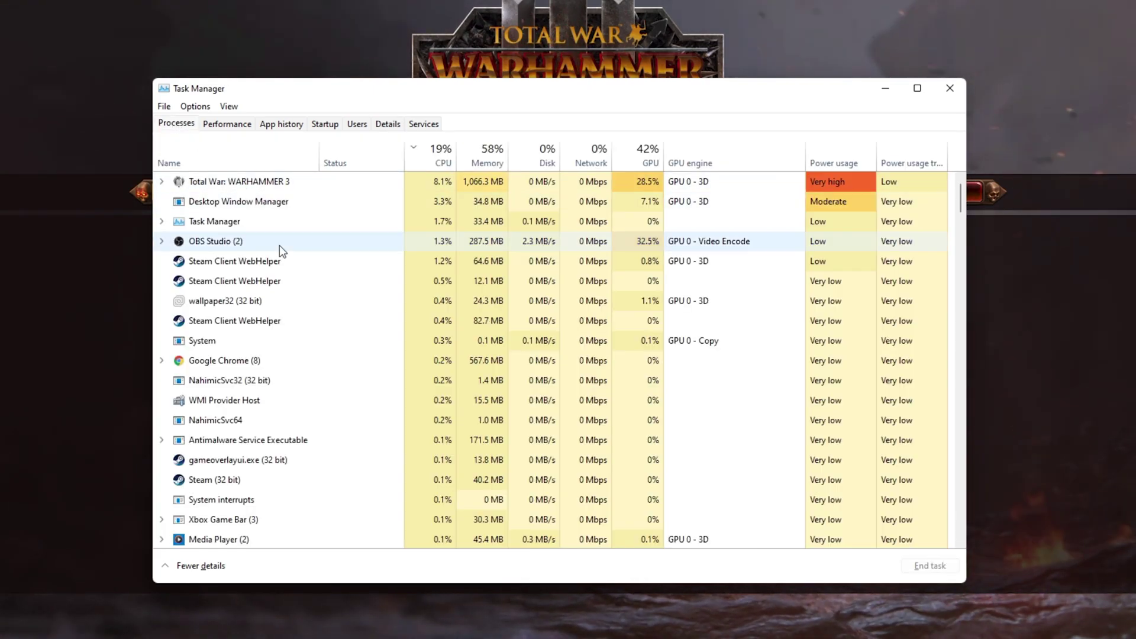
Sort the processes by memory and inspect the Google Chrome and OBS Studio entries
{"action": "left_click", "coordinate": [284, 261]}
{"action": "left_click", "coordinate": [294, 418]}
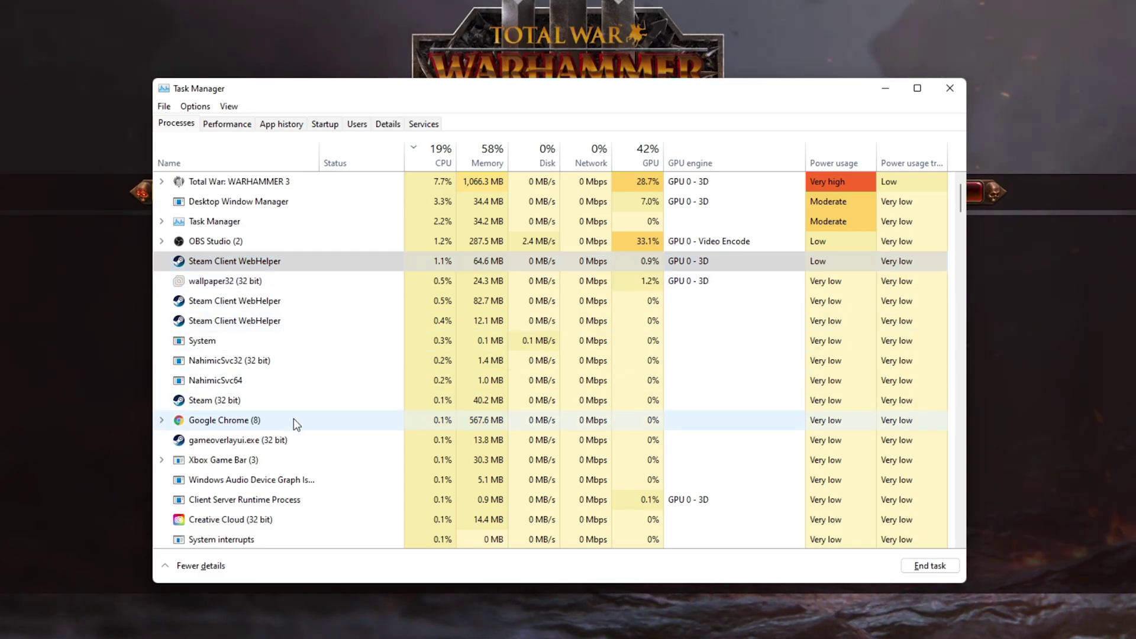
{"action": "left_click", "coordinate": [471, 152]}
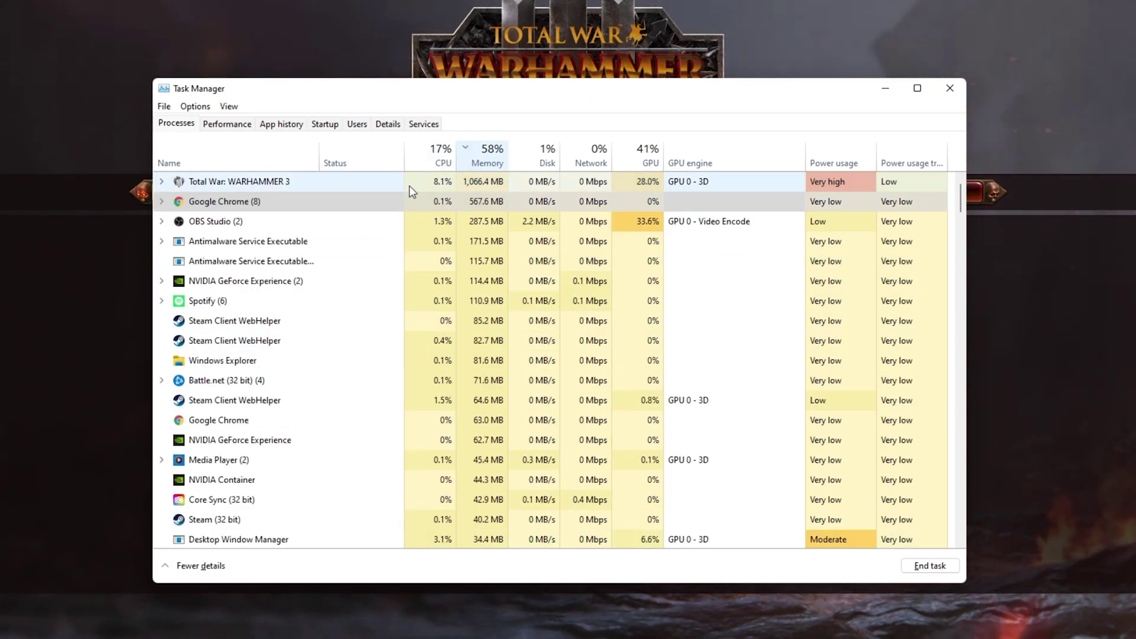
{"action": "right_click", "coordinate": [311, 207]}
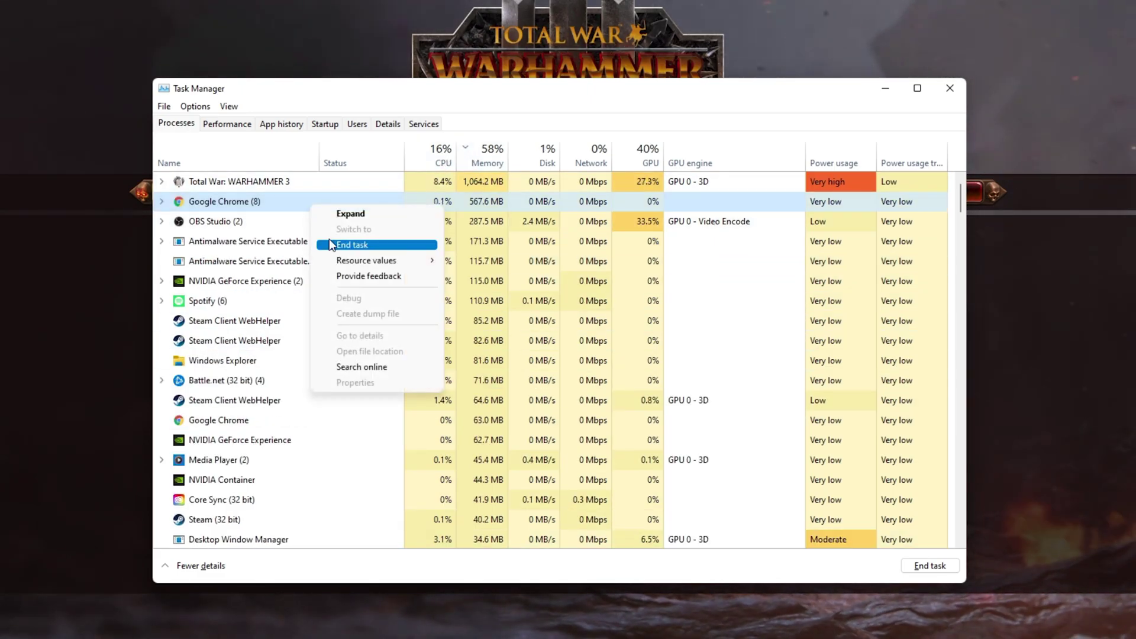
{"action": "left_click", "coordinate": [261, 221]}
{"action": "right_click", "coordinate": [284, 226]}
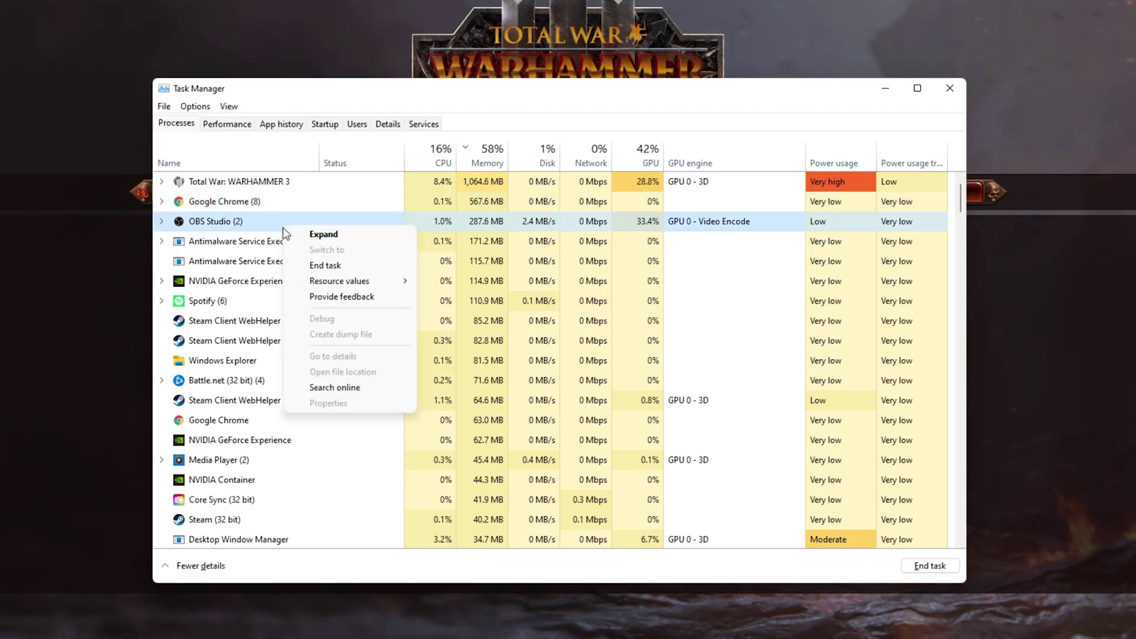
Check the Lenovo Hotkeys entry in the startup apps, leaving it unchanged
{"action": "left_click", "coordinate": [323, 124]}
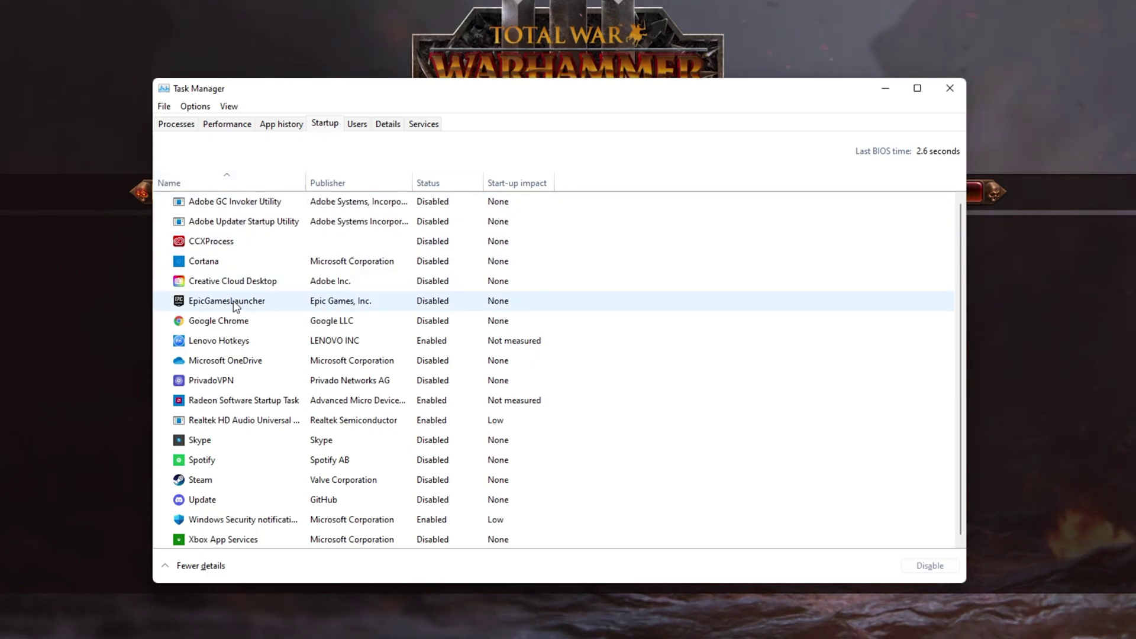
{"action": "right_click", "coordinate": [348, 342]}
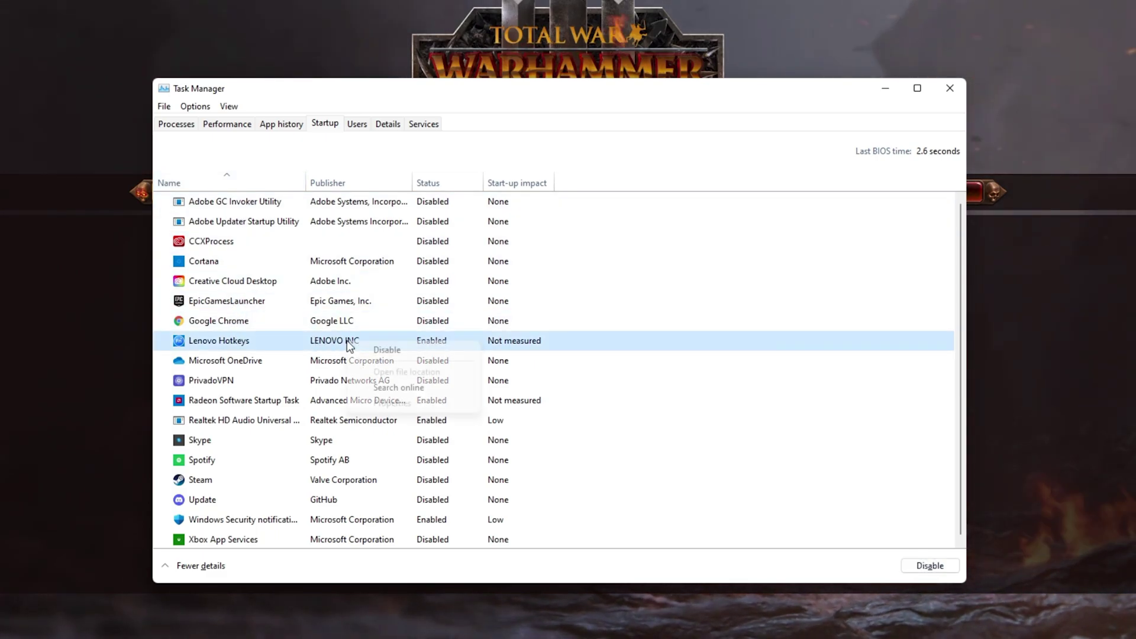
{"action": "left_click", "coordinate": [300, 340]}
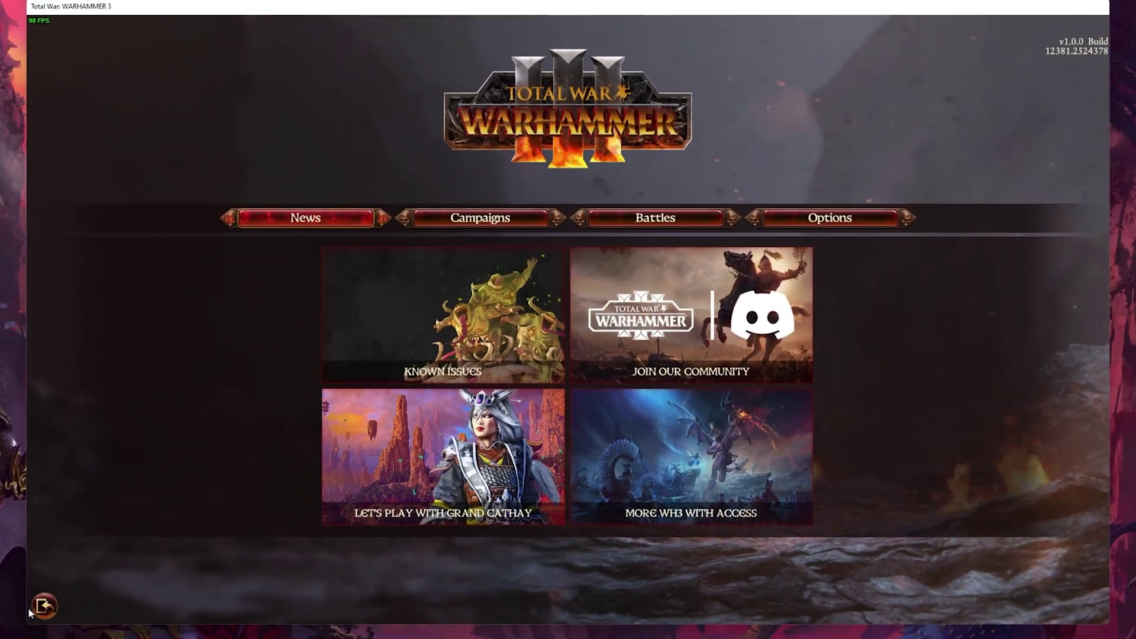
Quit the game and review Game Ready Driver 511.79's release details in GeForce Experience
{"action": "left_click", "coordinate": [44, 608]}
{"action": "left_click", "coordinate": [548, 363]}
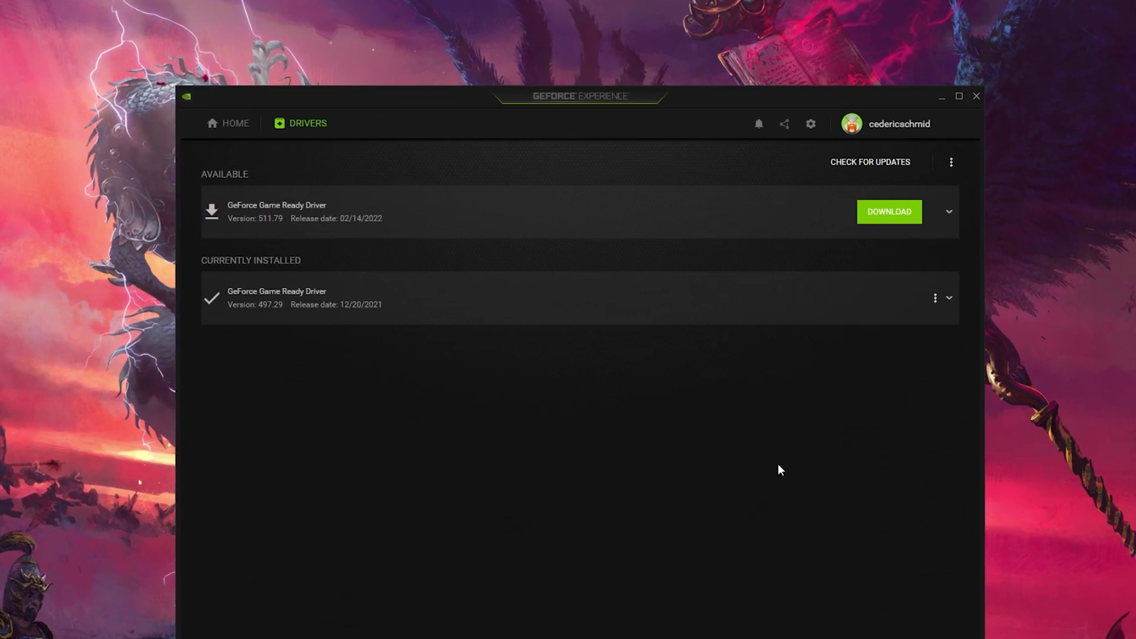
{"action": "left_click", "coordinate": [951, 217]}
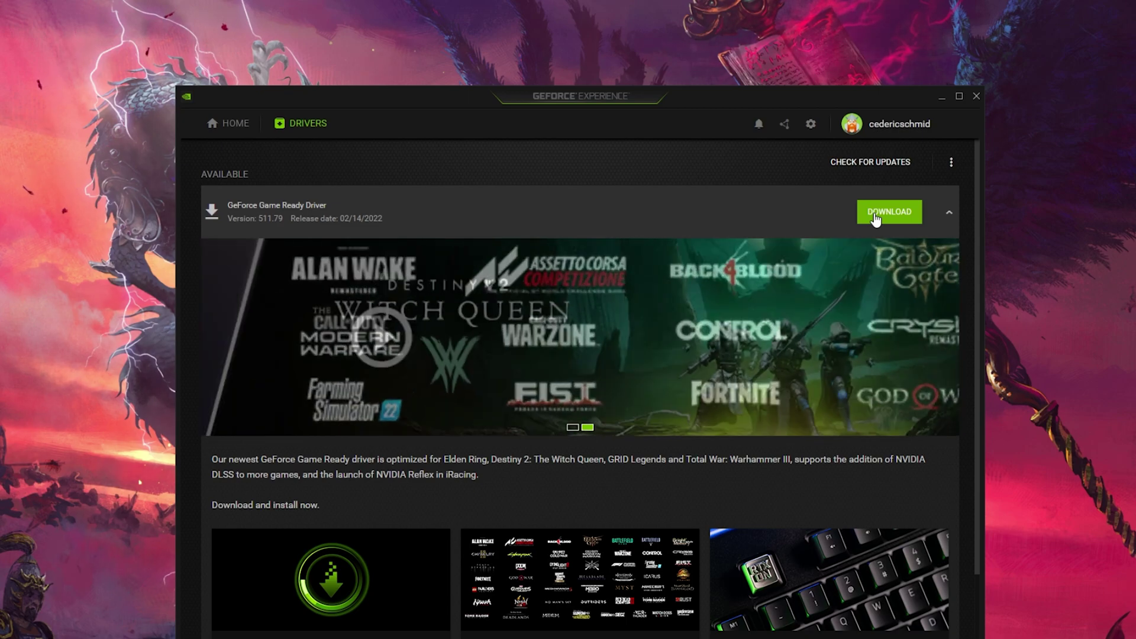
{"action": "left_click", "coordinate": [946, 215]}
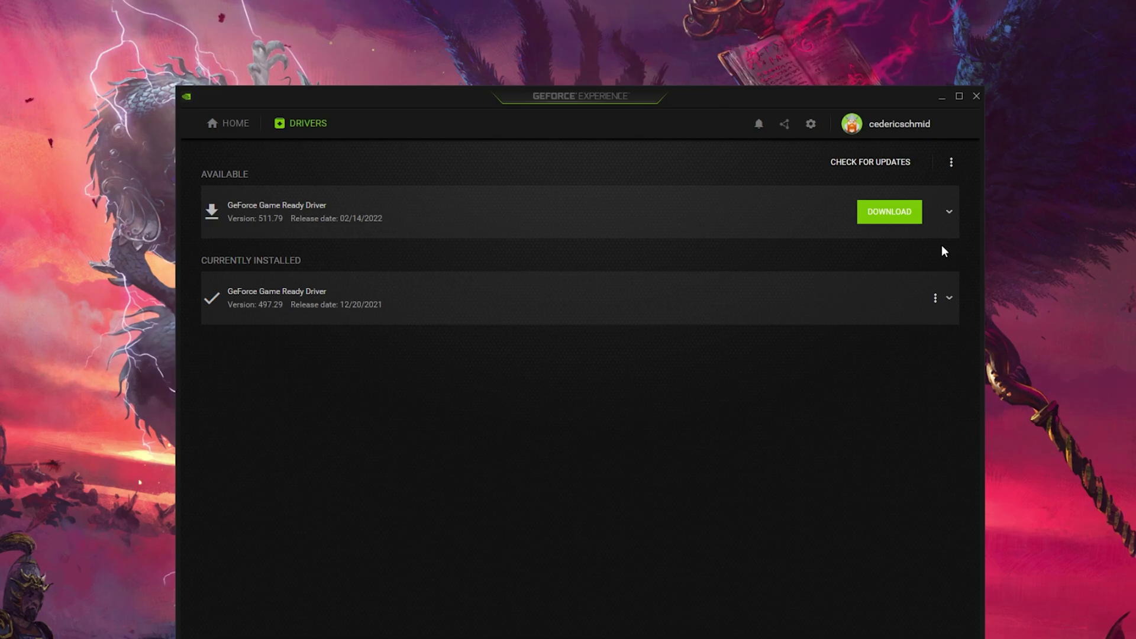
Scroll GeForce Experience's general settings to verify Image Scaling is on at 77%
{"action": "left_click", "coordinate": [811, 124]}
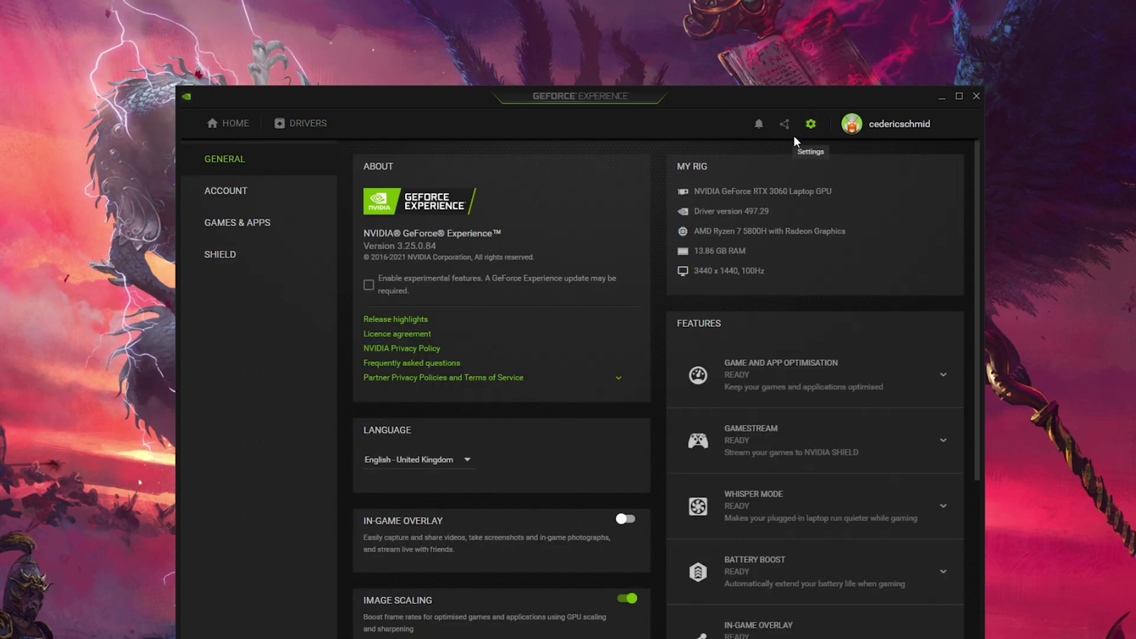
{"action": "scroll", "coordinate": [654, 178], "scroll_direction": "down", "scroll_amount": 5}
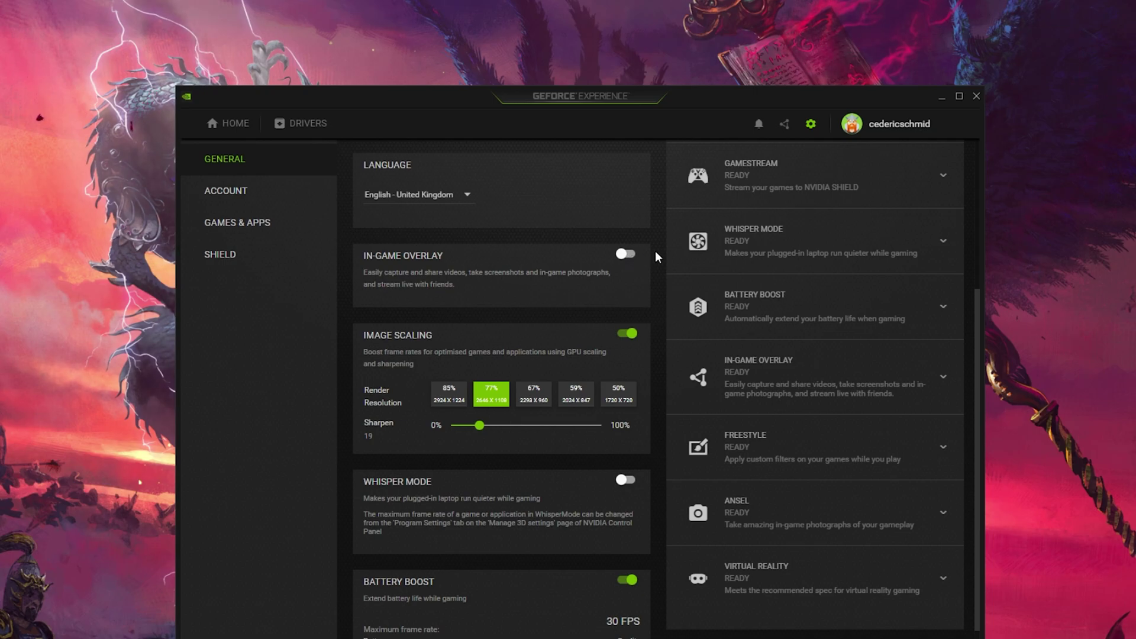
{"action": "scroll", "coordinate": [655, 251], "scroll_direction": "down", "scroll_amount": 3}
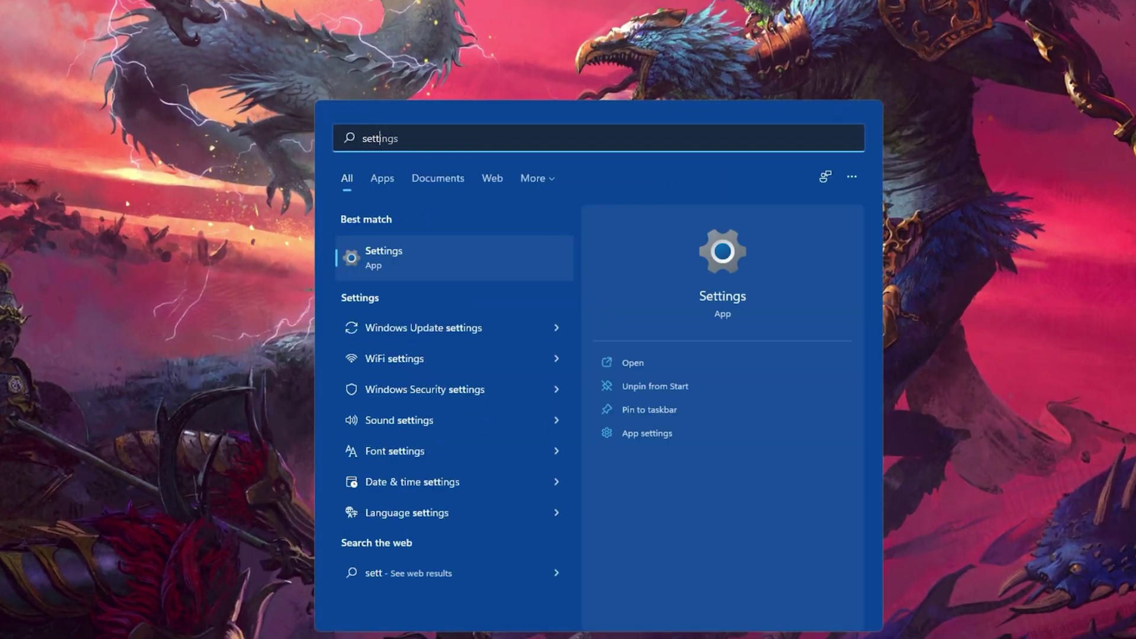
Launch Windows Settings and switch Game Mode on under Gaming
{"action": "key", "text": "Return"}
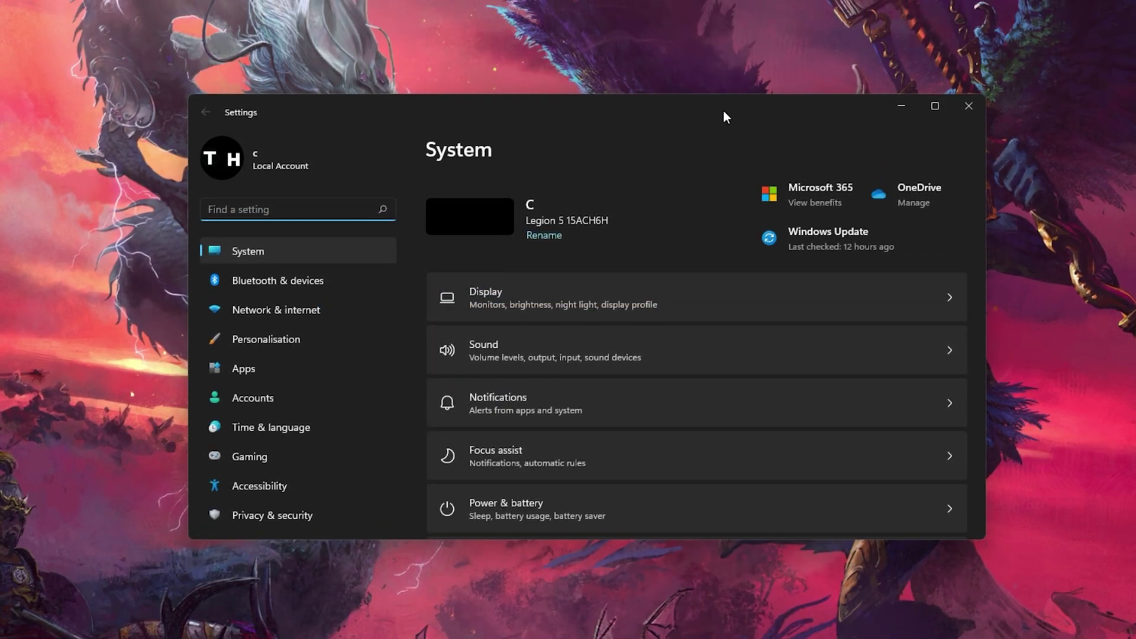
{"action": "left_click", "coordinate": [278, 462]}
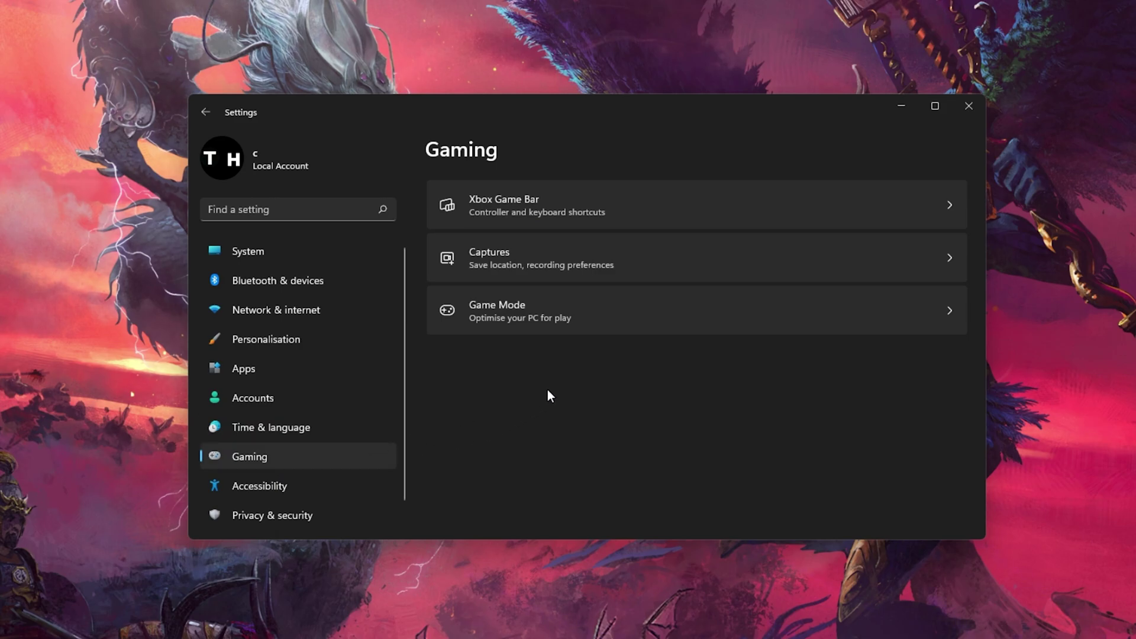
{"action": "left_click", "coordinate": [628, 310]}
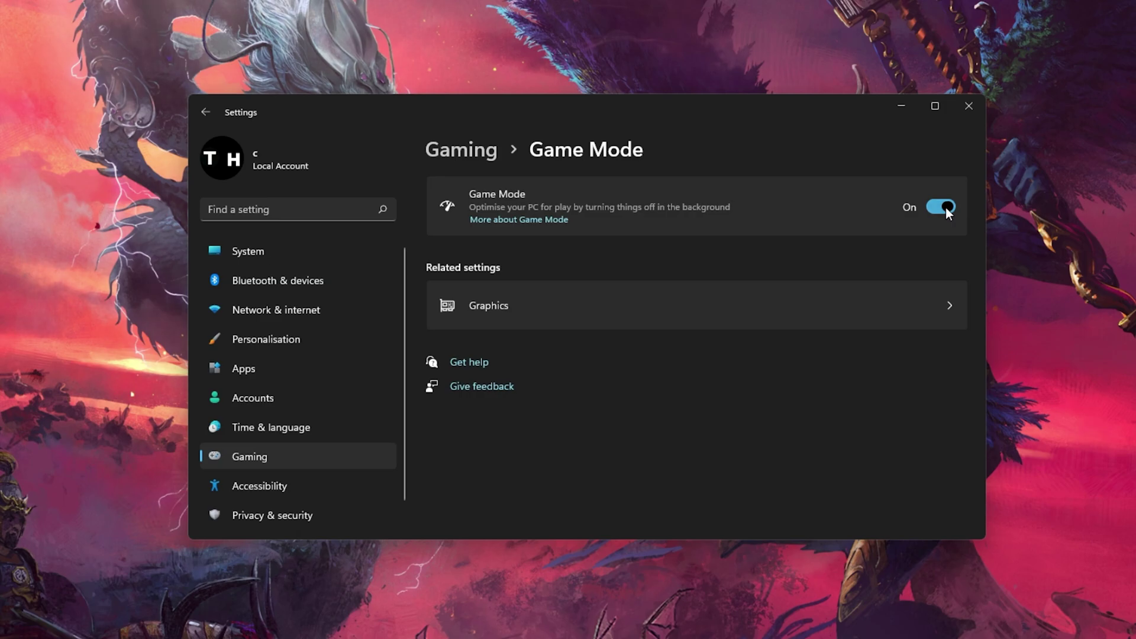
{"action": "left_click", "coordinate": [946, 210]}
In Graphics settings, browse for an app and open C:\Program Files (x86)
{"action": "left_click", "coordinate": [570, 316]}
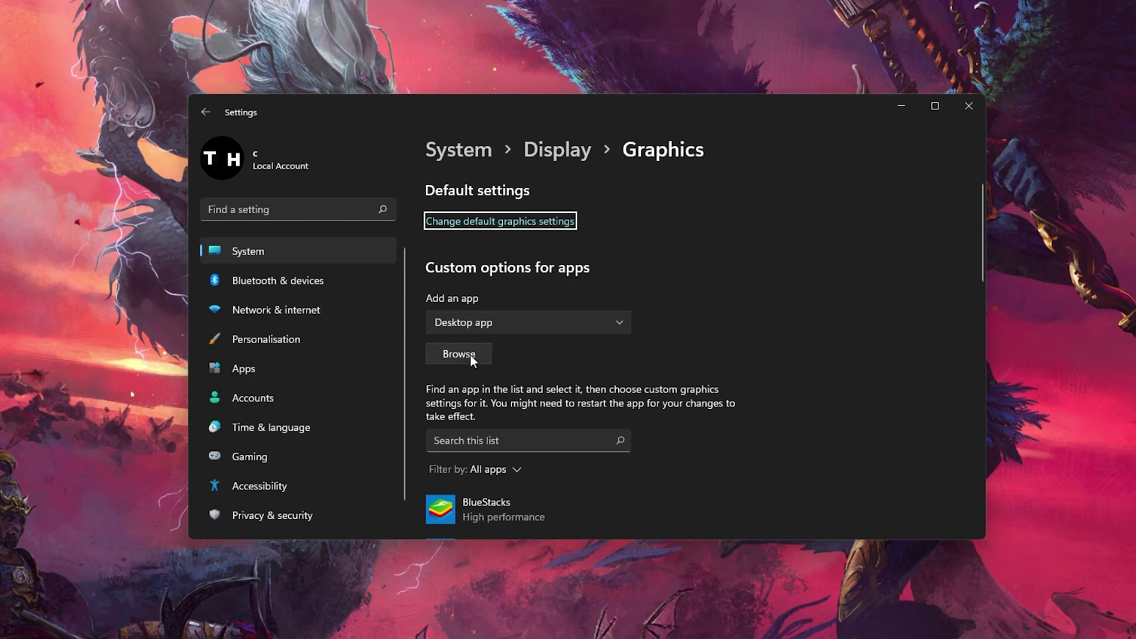
{"action": "left_click", "coordinate": [471, 357]}
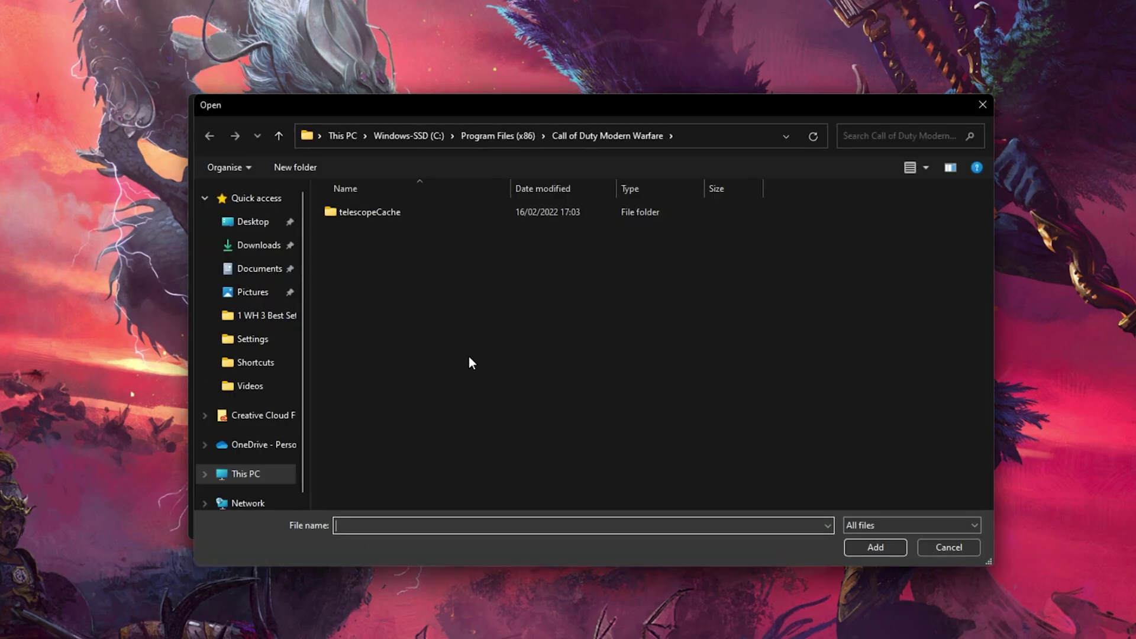
{"action": "left_click", "coordinate": [234, 478]}
{"action": "double_click", "coordinate": [386, 334]}
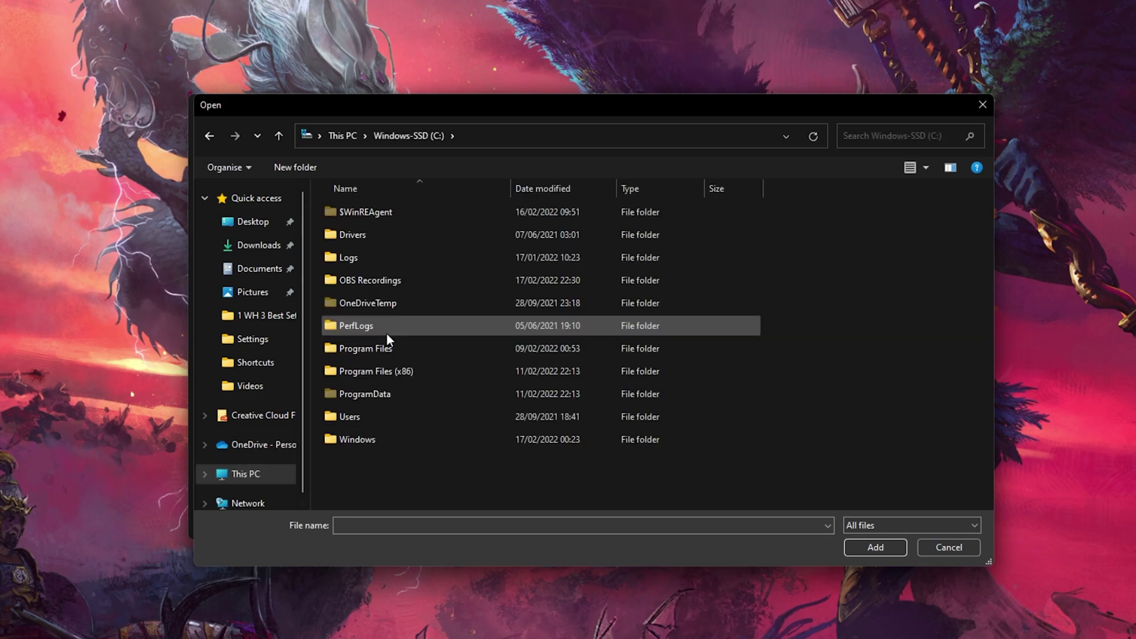
{"action": "double_click", "coordinate": [391, 377]}
Go through Steam\steamapps\common to the Total War WARHAMMER III folder and select Warhammer3
{"action": "scroll", "coordinate": [392, 377], "scroll_direction": "down", "scroll_amount": 4}
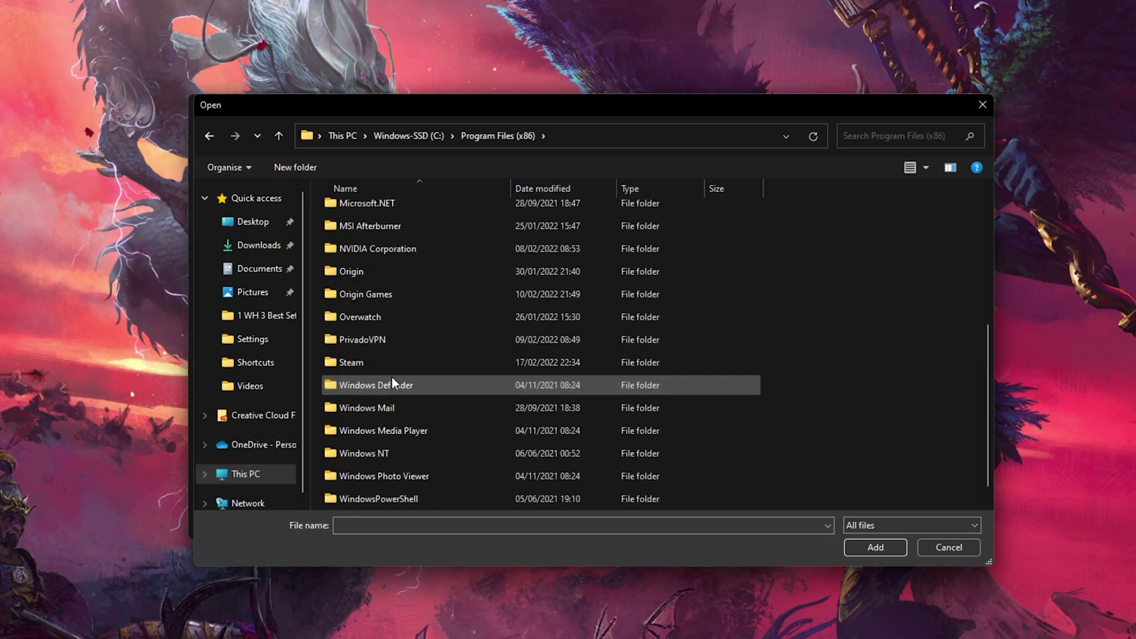
{"action": "double_click", "coordinate": [403, 363]}
{"action": "scroll", "coordinate": [403, 363], "scroll_direction": "down", "scroll_amount": 2}
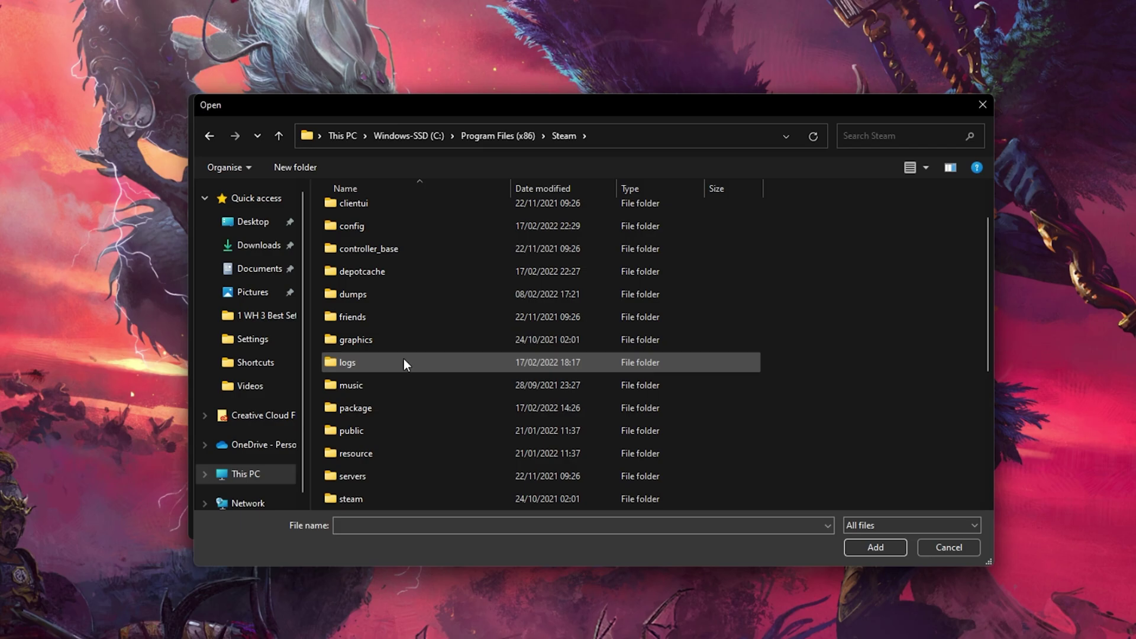
{"action": "scroll", "coordinate": [404, 363], "scroll_direction": "down", "scroll_amount": 2}
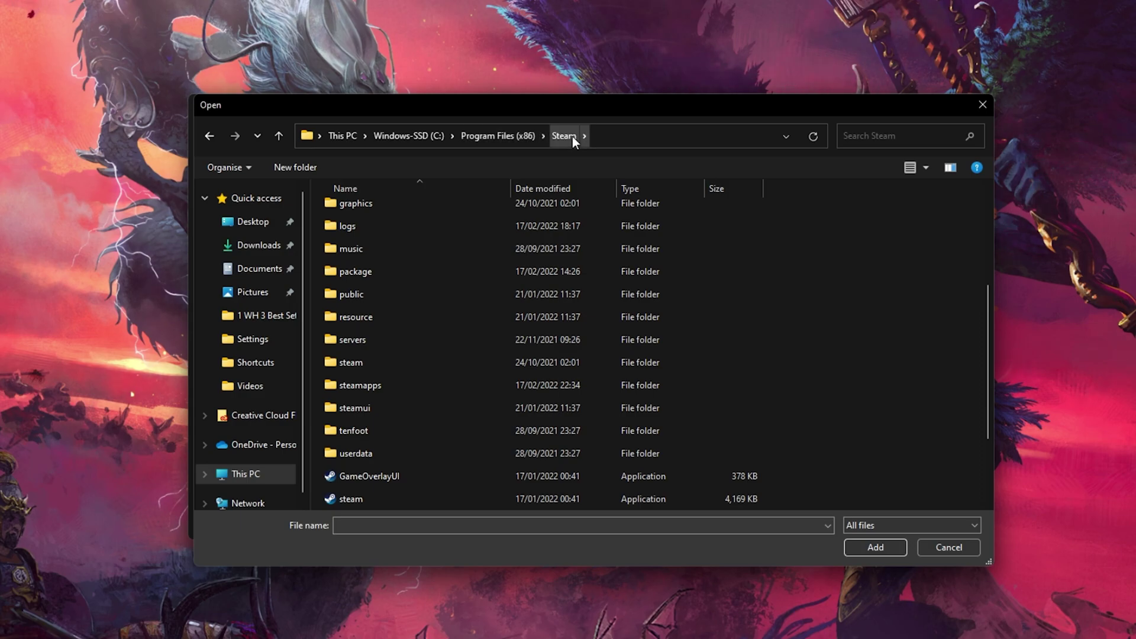
{"action": "double_click", "coordinate": [389, 387]}
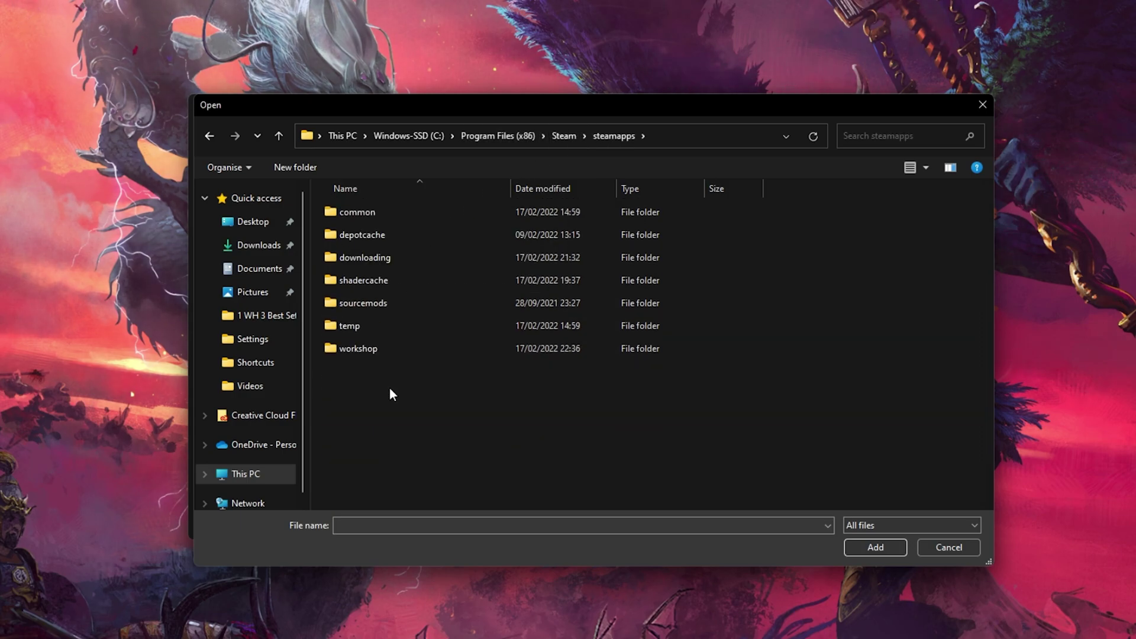
{"action": "double_click", "coordinate": [399, 216]}
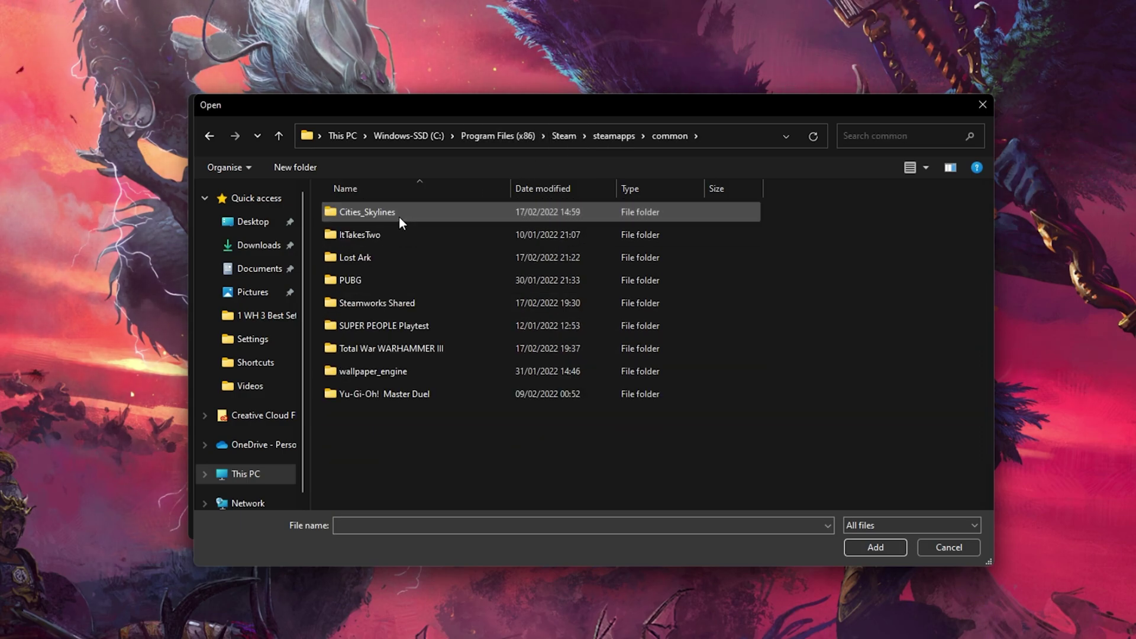
{"action": "double_click", "coordinate": [420, 346]}
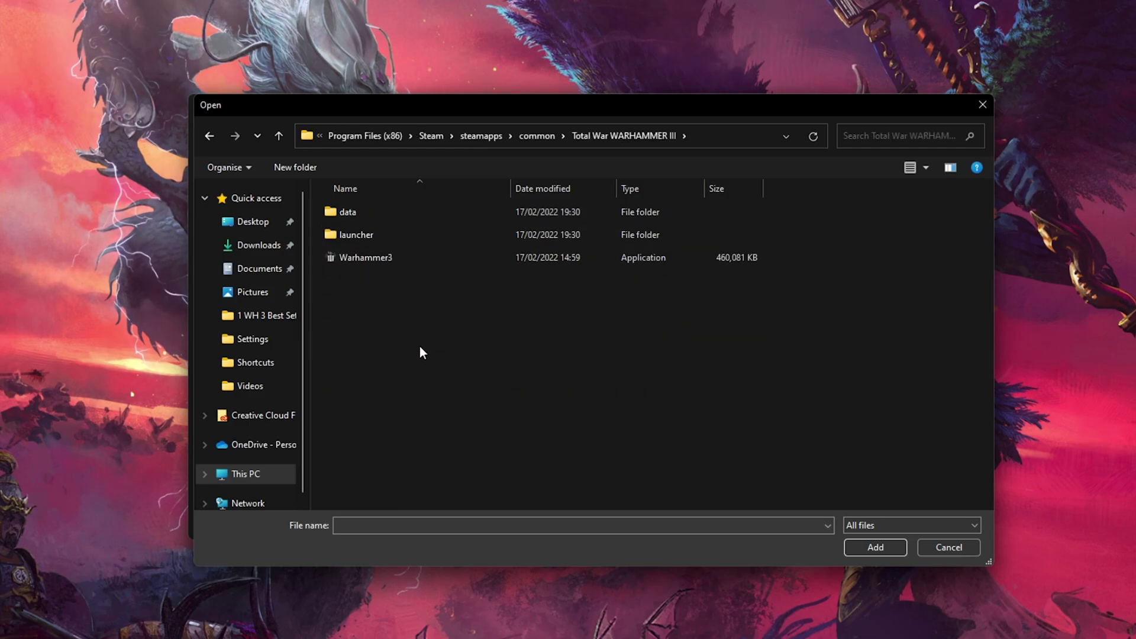
{"action": "left_click", "coordinate": [383, 263]}
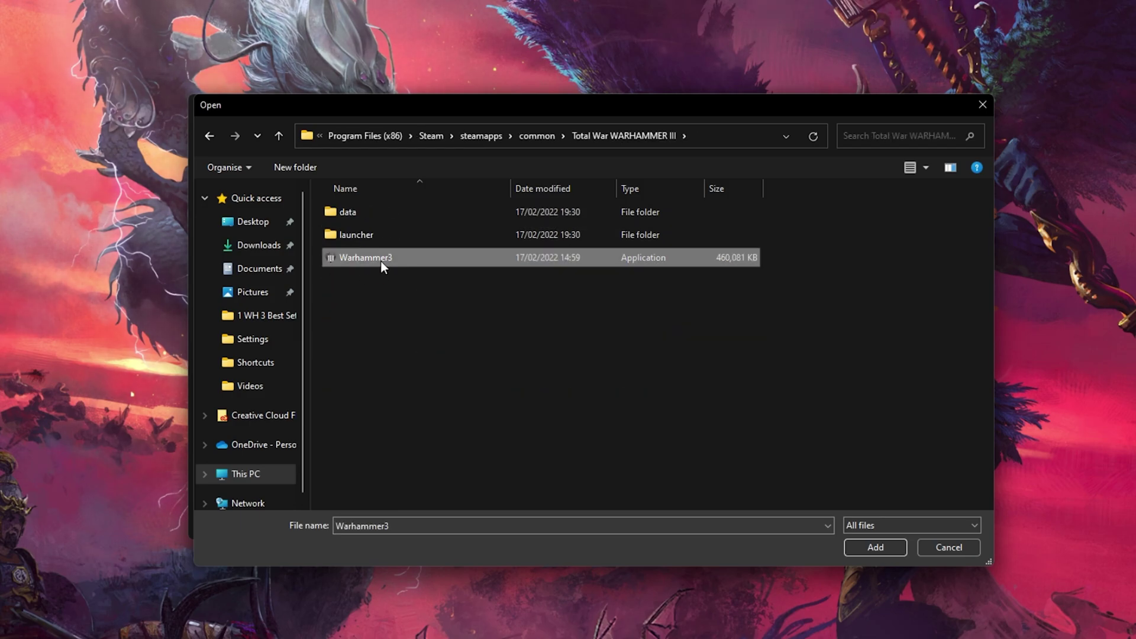
Add Warhammer3 and set it to High performance on the NVIDIA GeForce RTX 3060 Laptop GPU
{"action": "left_click", "coordinate": [857, 545]}
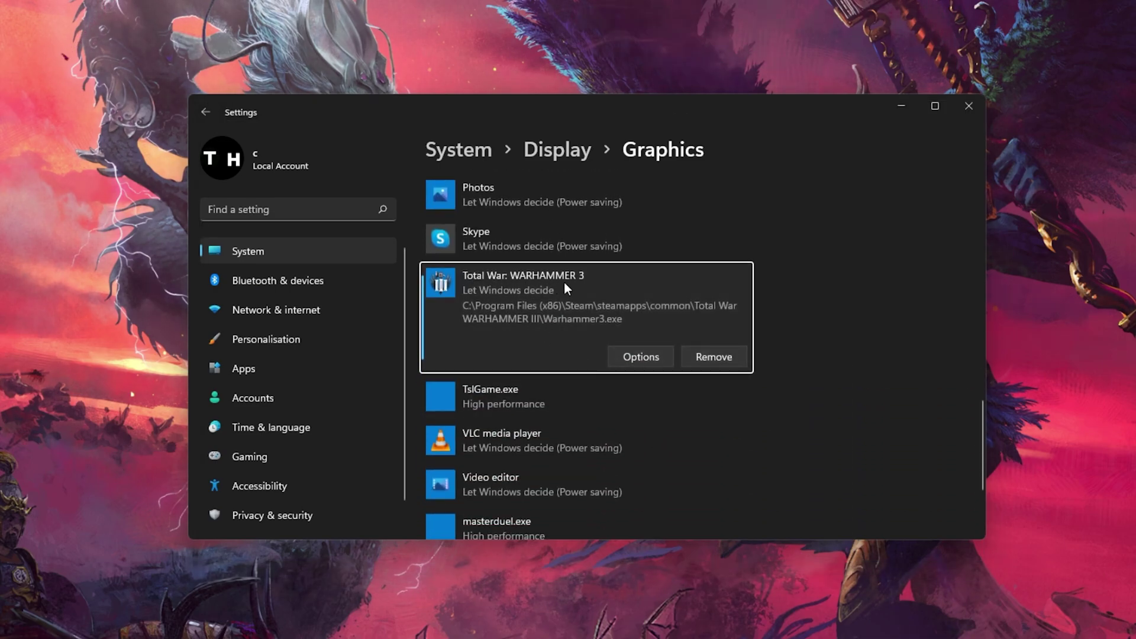
{"action": "left_click", "coordinate": [633, 357]}
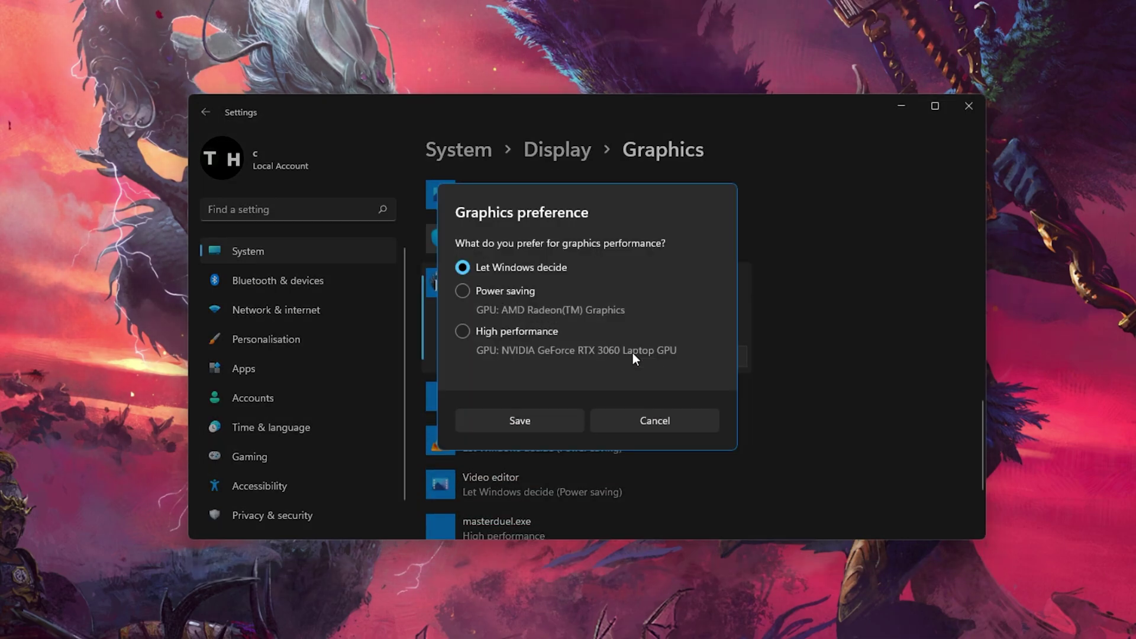
{"action": "left_click", "coordinate": [475, 332]}
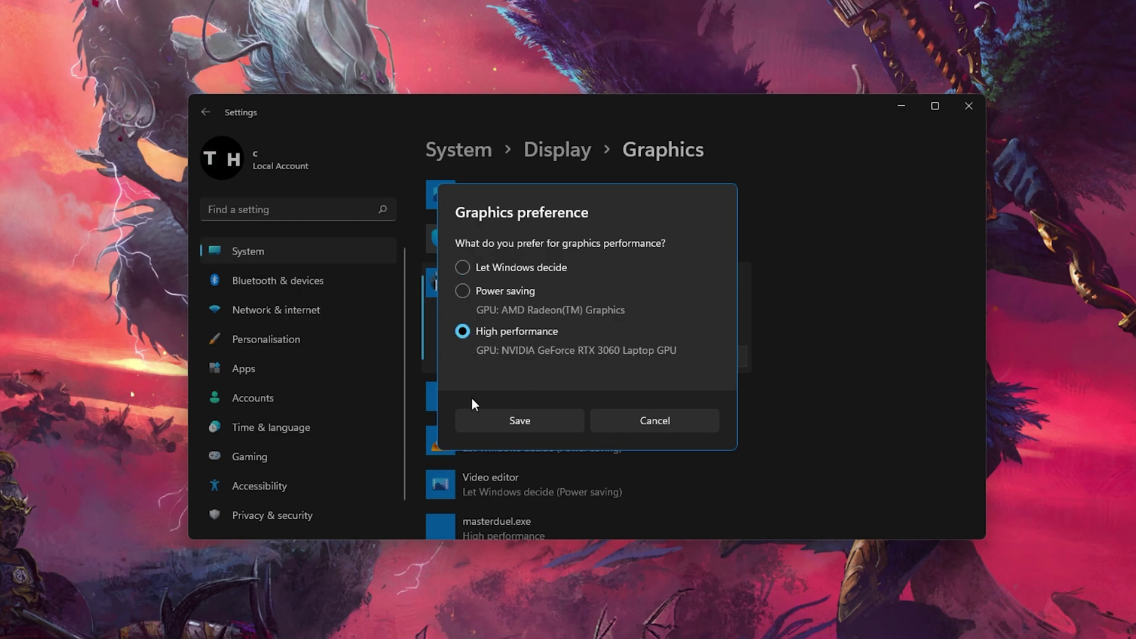
{"action": "left_click", "coordinate": [477, 418]}
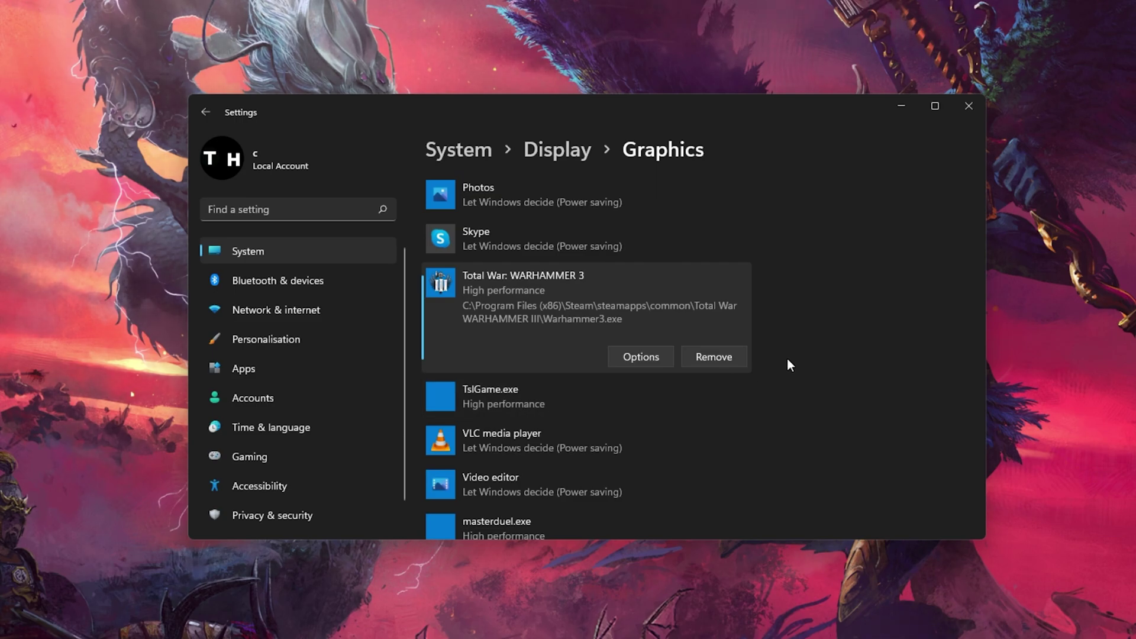
Search Settings for 'update' and run a Windows Update check for new updates
{"action": "left_click", "coordinate": [325, 211]}
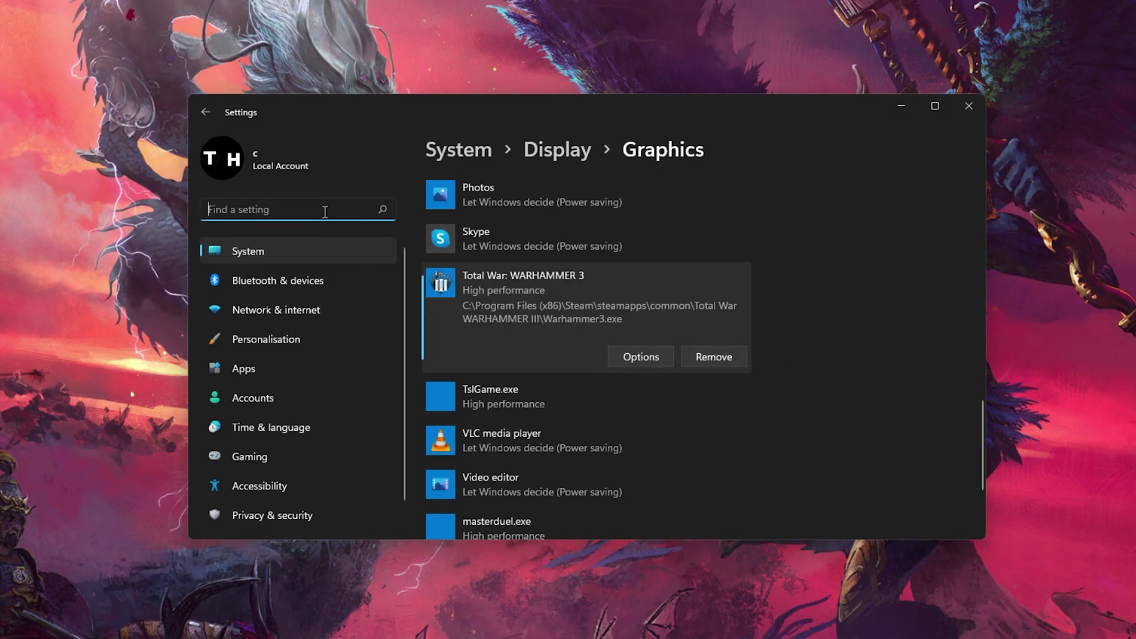
{"action": "type", "text": "update"}
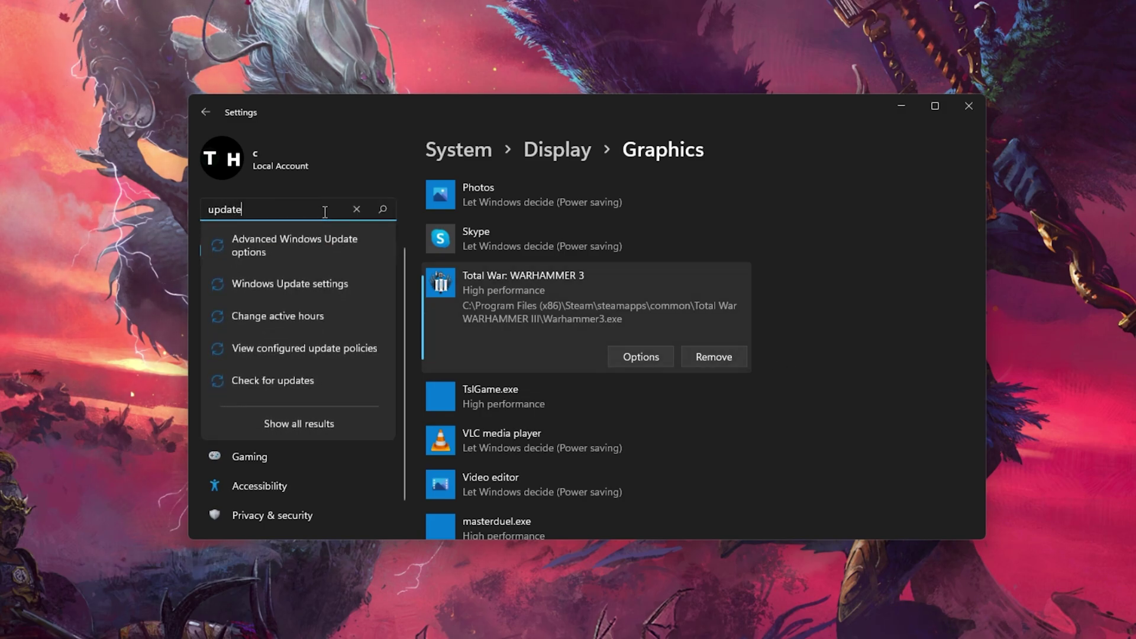
{"action": "left_click", "coordinate": [303, 381]}
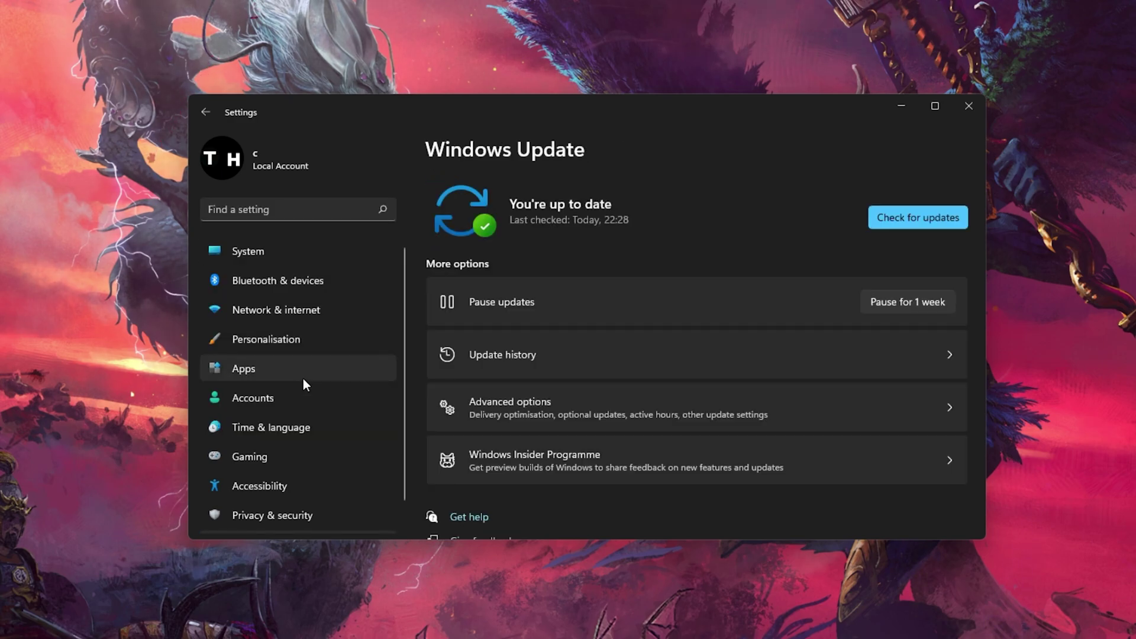
{"action": "left_click", "coordinate": [886, 218]}
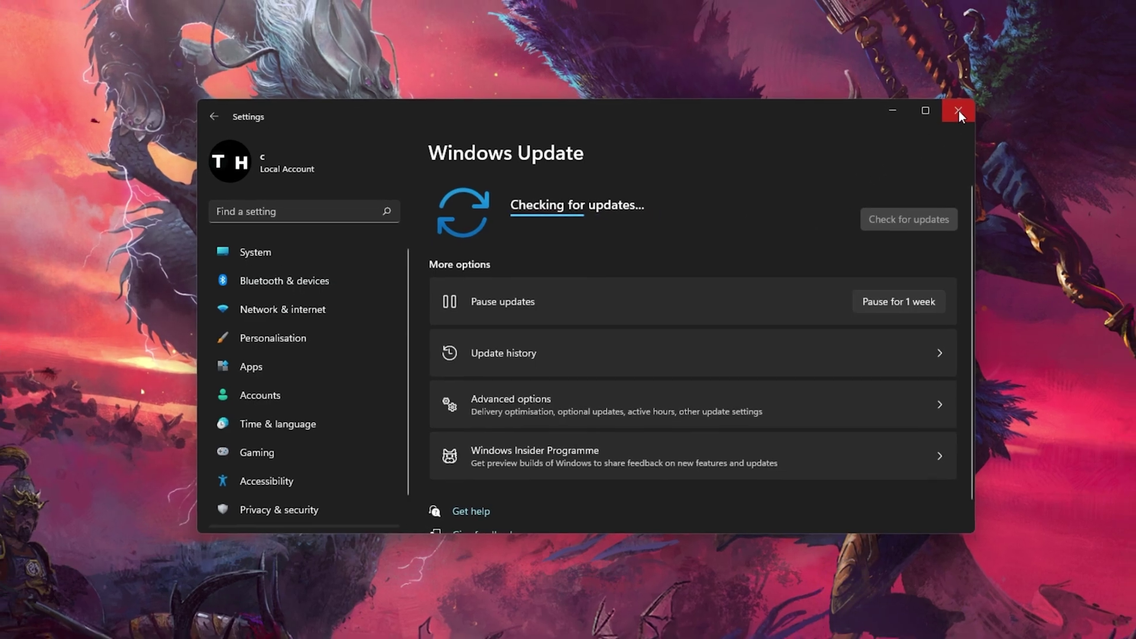
Close the Settings window while the update check continues
{"action": "left_click", "coordinate": [958, 111]}
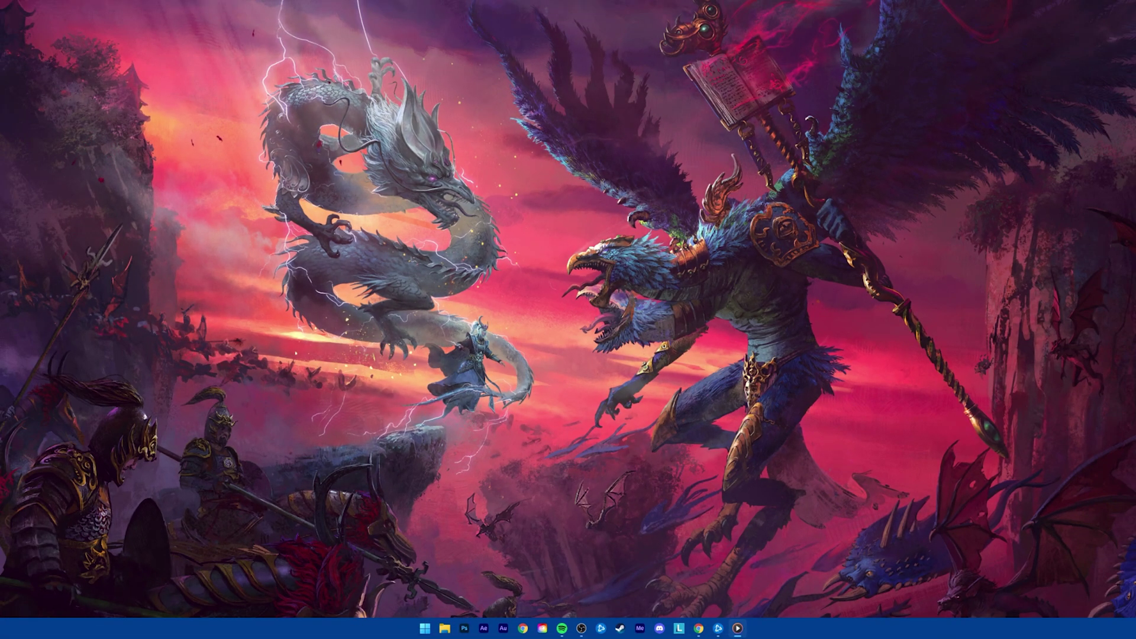